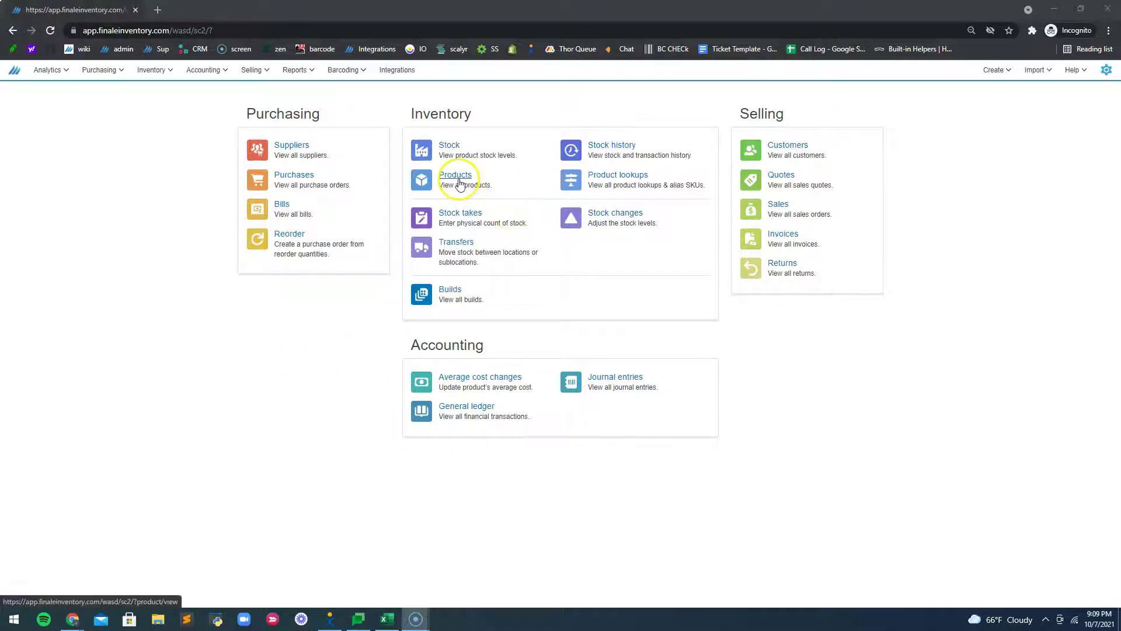
Step: Open the Products list and check which options the Category filter offers
{"action": "left_click", "coordinate": [459, 178]}
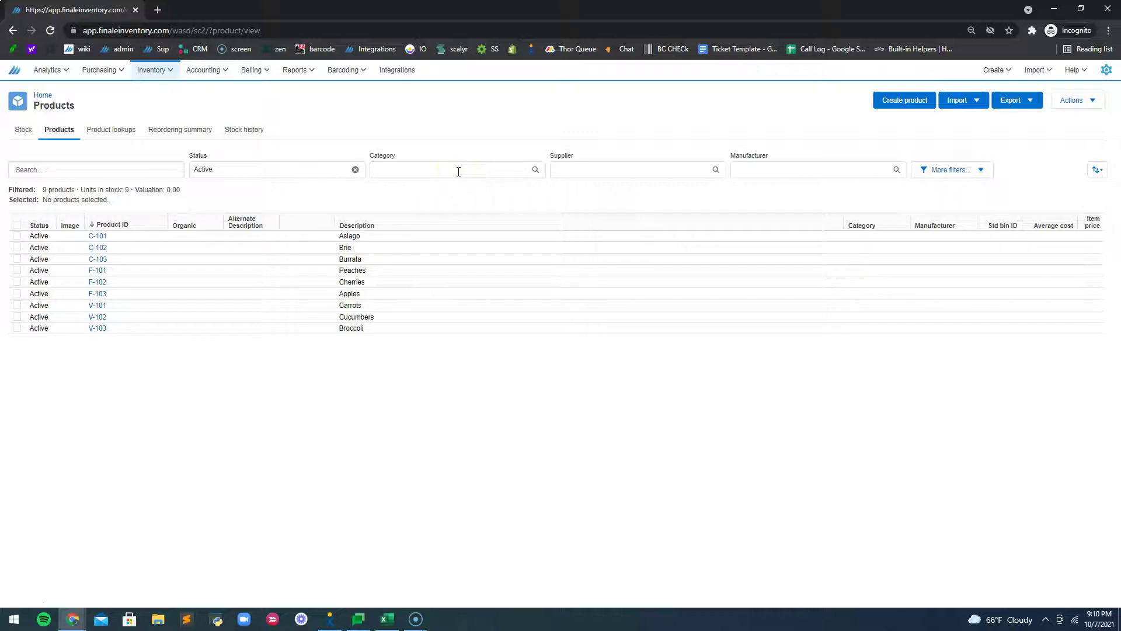
{"action": "left_click", "coordinate": [459, 171]}
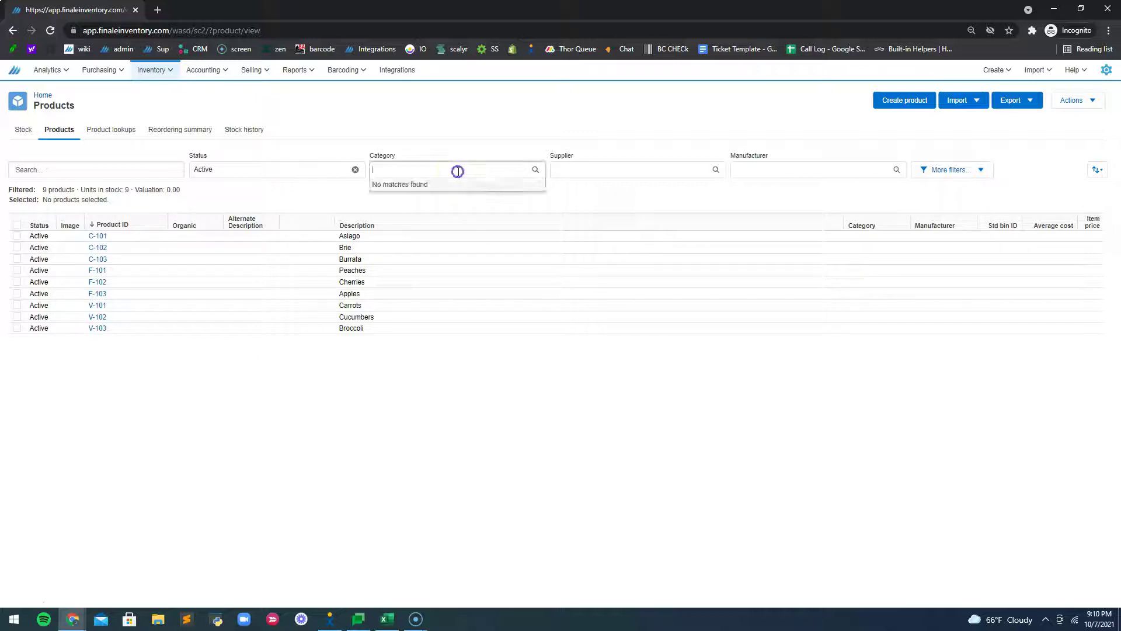
{"action": "left_click", "coordinate": [652, 236]}
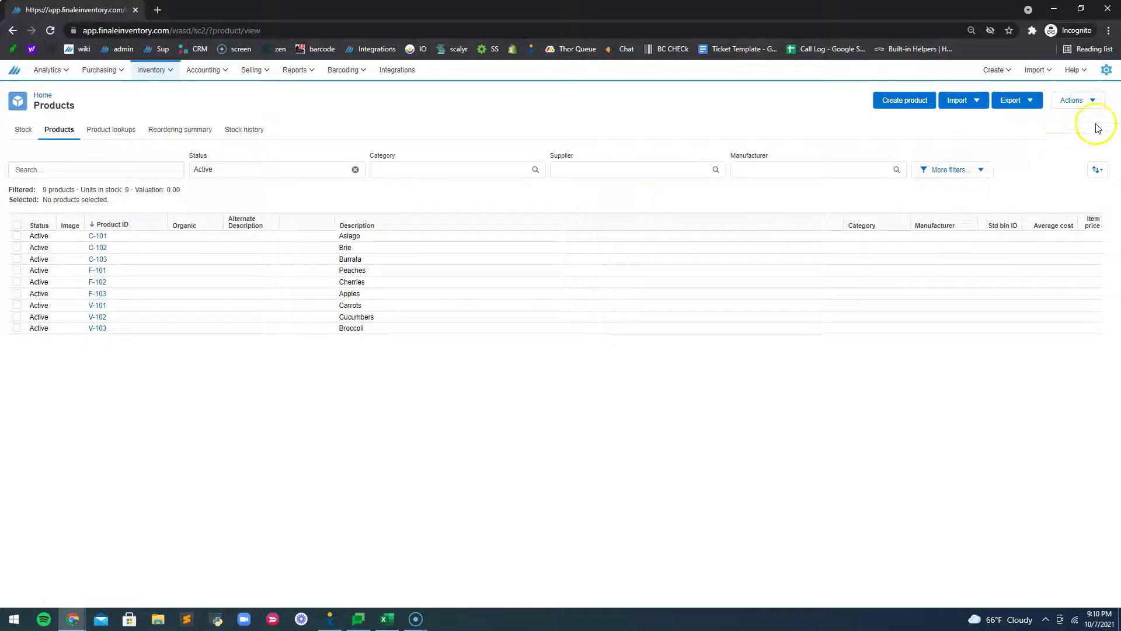
Step: Add a product category option named Fruit in the product application settings and save the changes
{"action": "left_click", "coordinate": [1108, 74]}
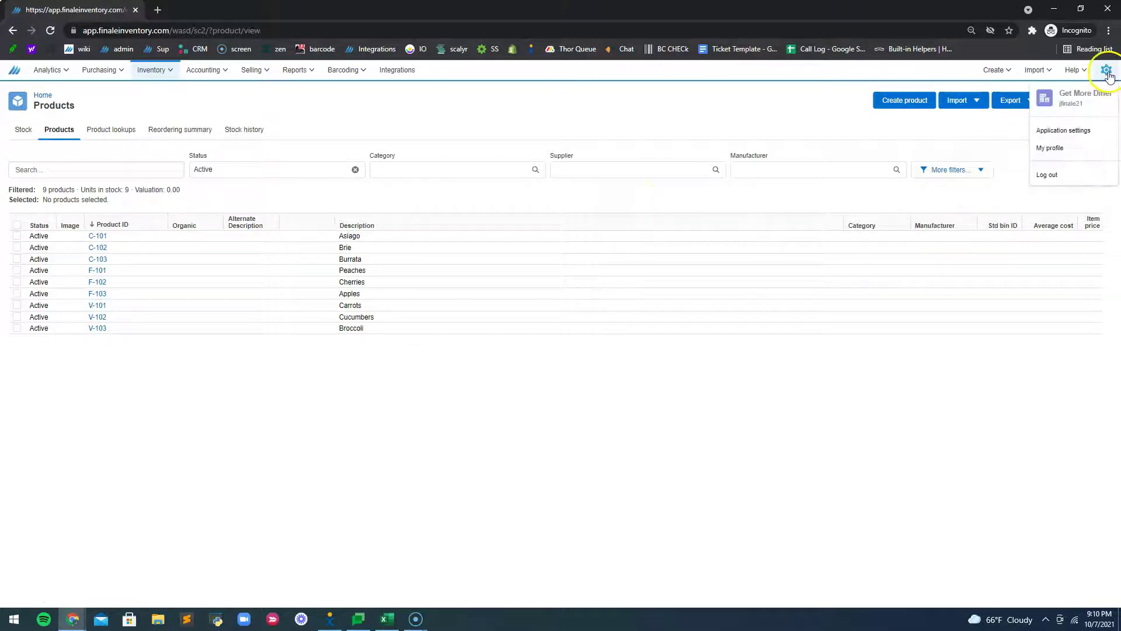
{"action": "left_click", "coordinate": [1074, 131]}
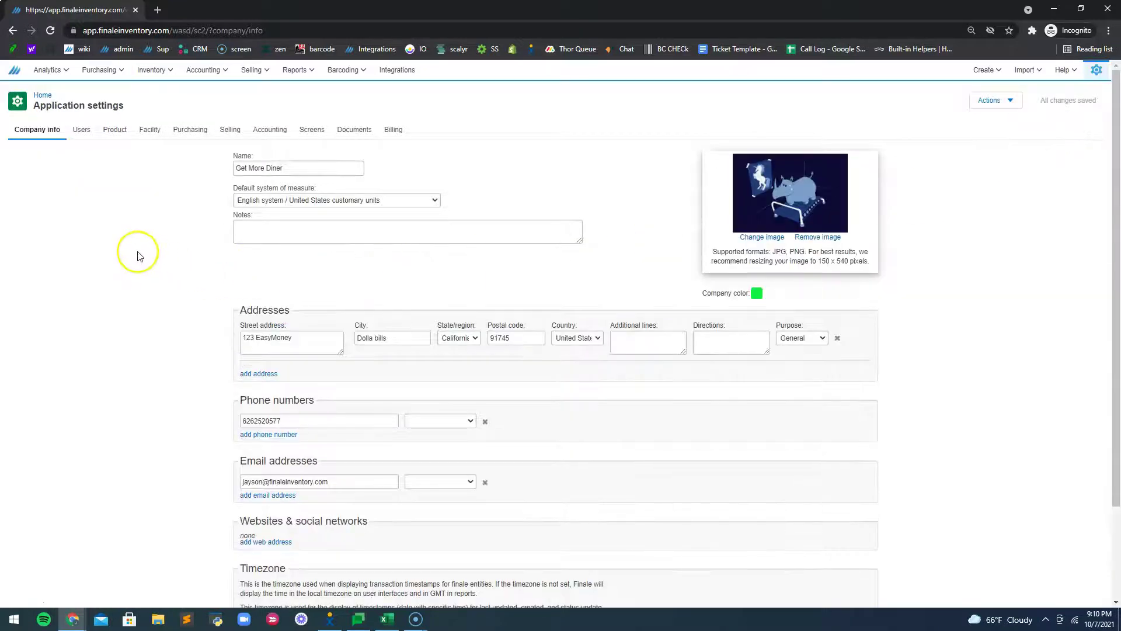
{"action": "left_click", "coordinate": [113, 130]}
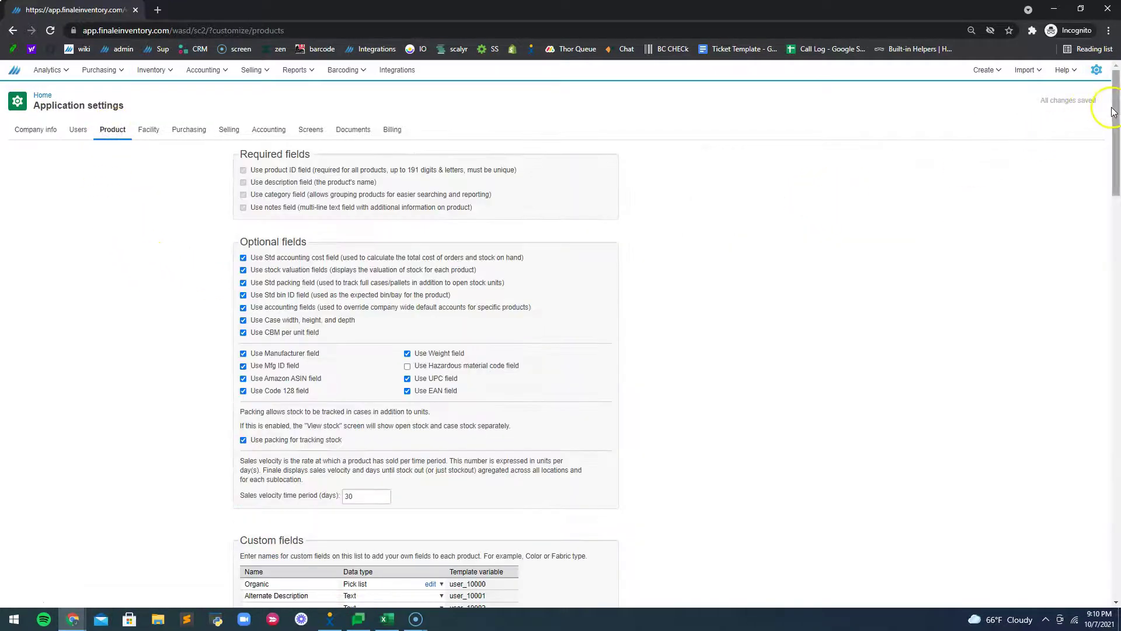
{"action": "scroll", "coordinate": [1097, 182], "scroll_direction": "down", "scroll_amount": 5}
{"action": "scroll", "coordinate": [1096, 183], "scroll_direction": "down", "scroll_amount": 4}
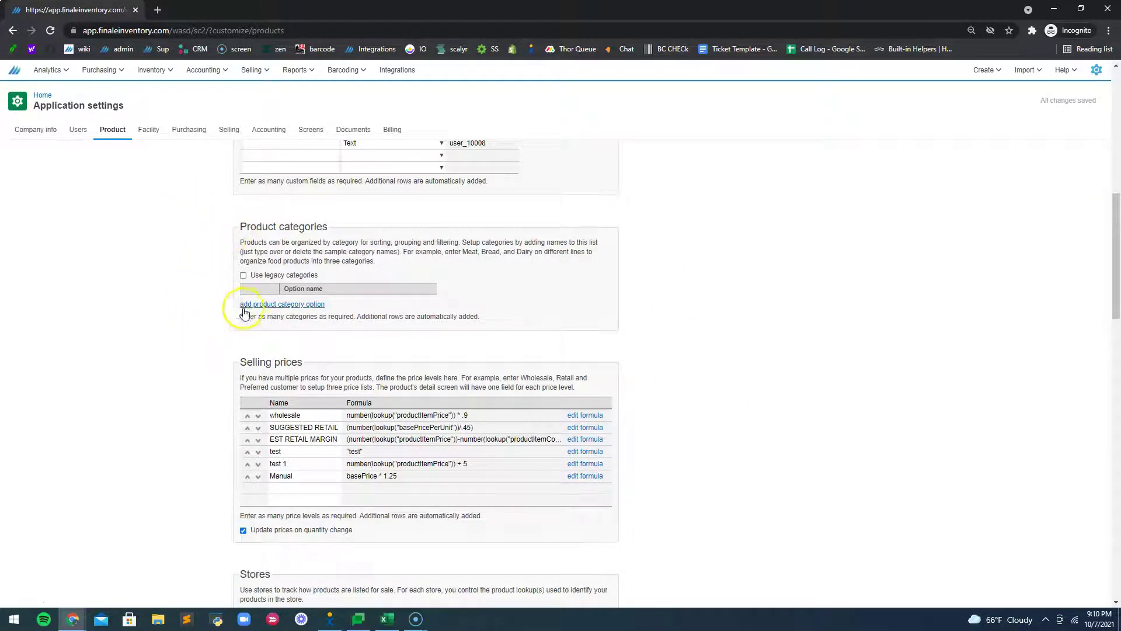
{"action": "left_click", "coordinate": [298, 304]}
{"action": "left_click", "coordinate": [315, 301]}
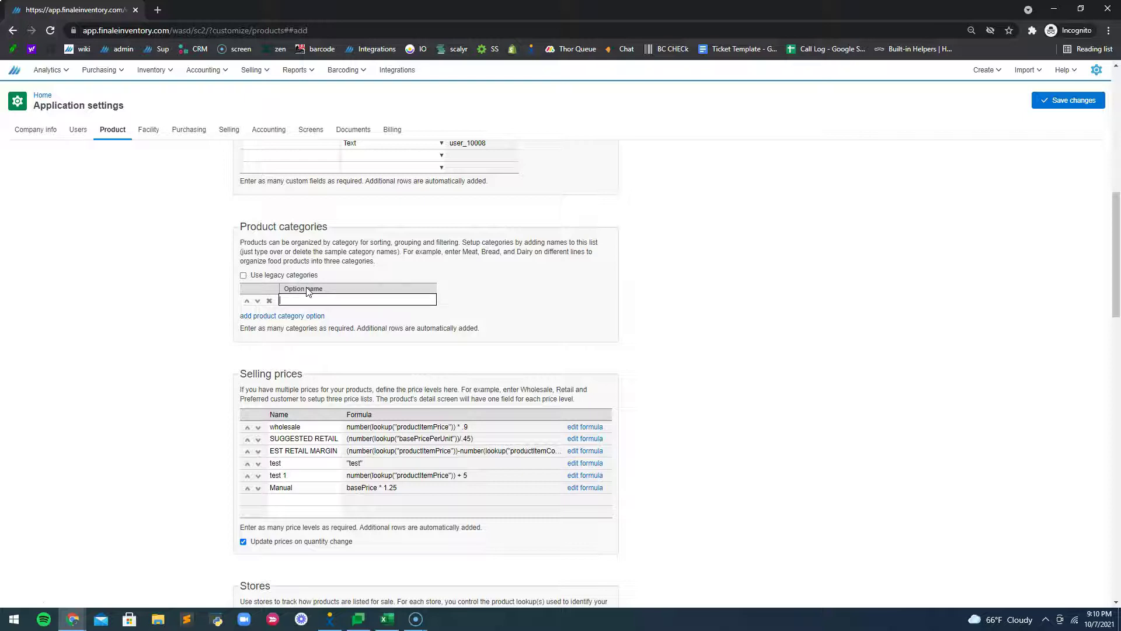
{"action": "left_click", "coordinate": [510, 187]}
{"action": "left_click", "coordinate": [1078, 100]}
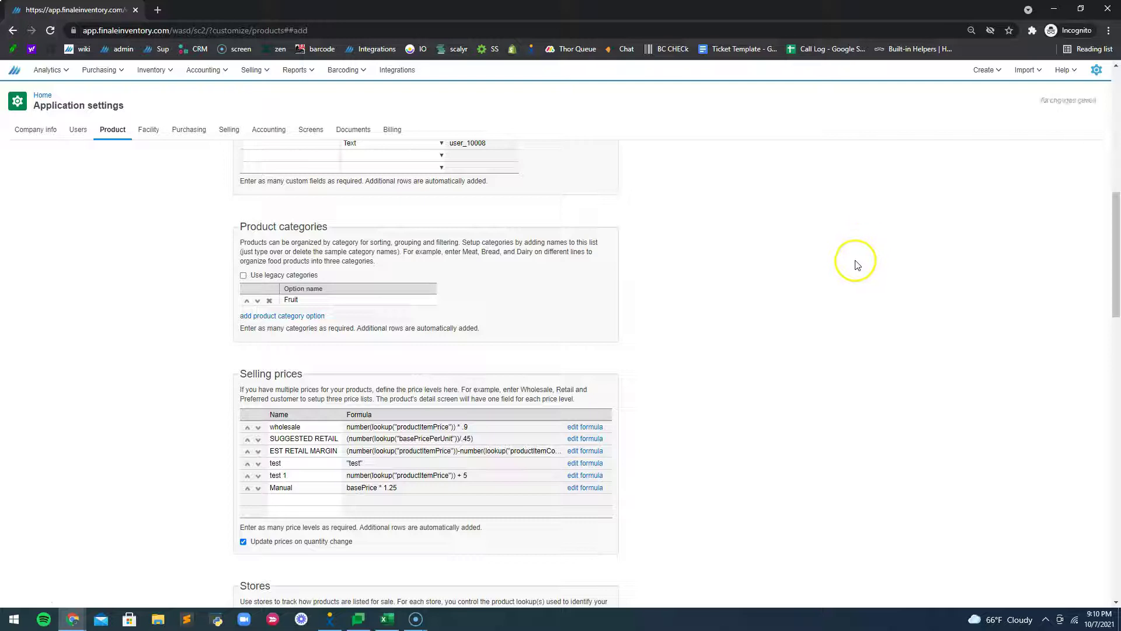
Step: Return to the Products list and reload the page
{"action": "left_click", "coordinate": [153, 70]}
{"action": "left_click", "coordinate": [159, 113]}
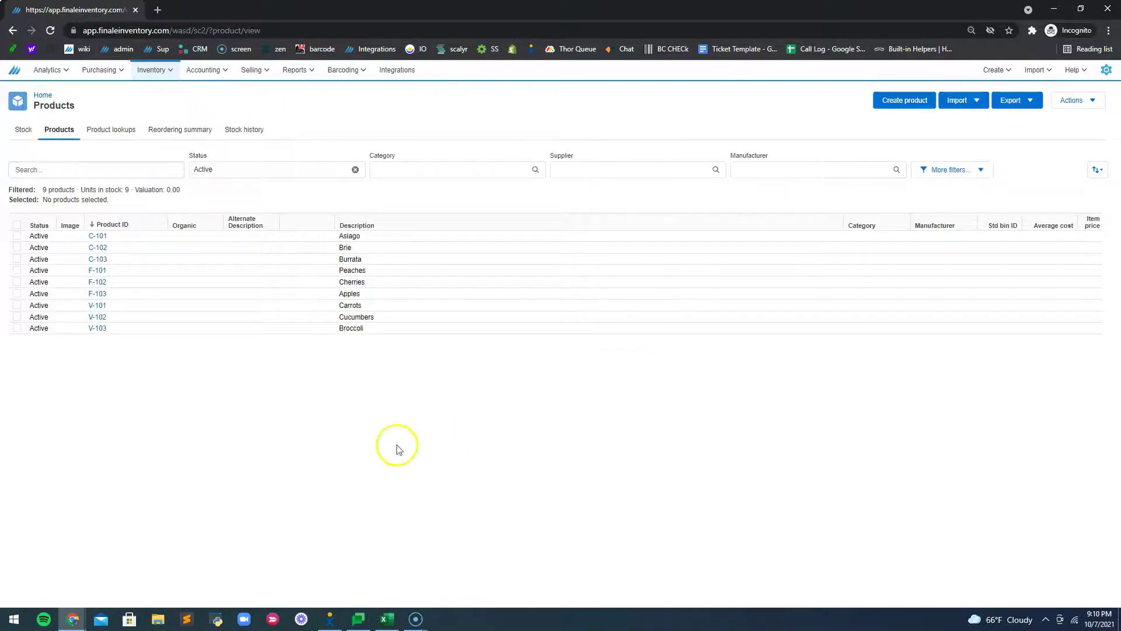
{"action": "left_click", "coordinate": [52, 33]}
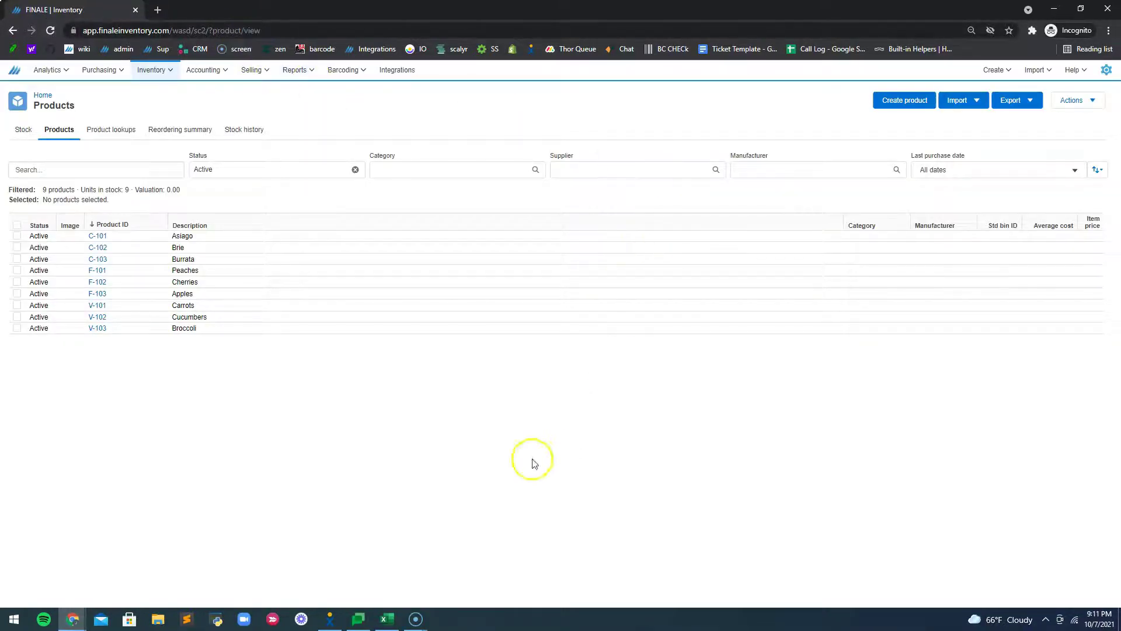
Step: Filter the product list by the Fruit category, check the results, and clear the filter
{"action": "left_click", "coordinate": [410, 168]}
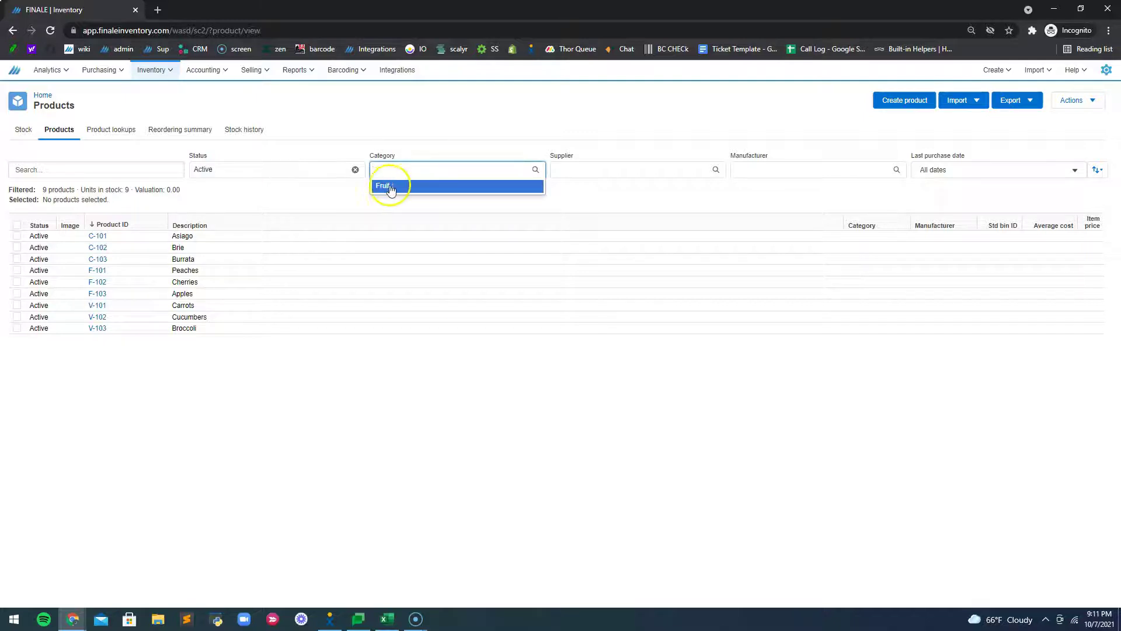
{"action": "left_click", "coordinate": [426, 187]}
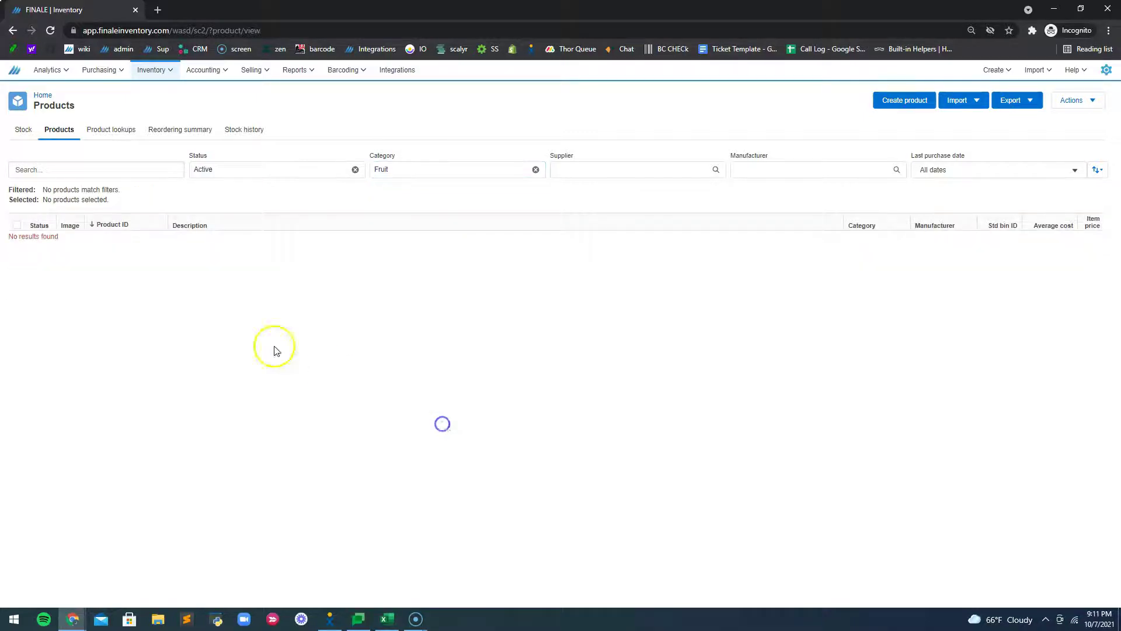
{"action": "left_click_drag", "start_coordinate": [17, 244], "coordinate": [93, 236]}
{"action": "left_click", "coordinate": [302, 273]}
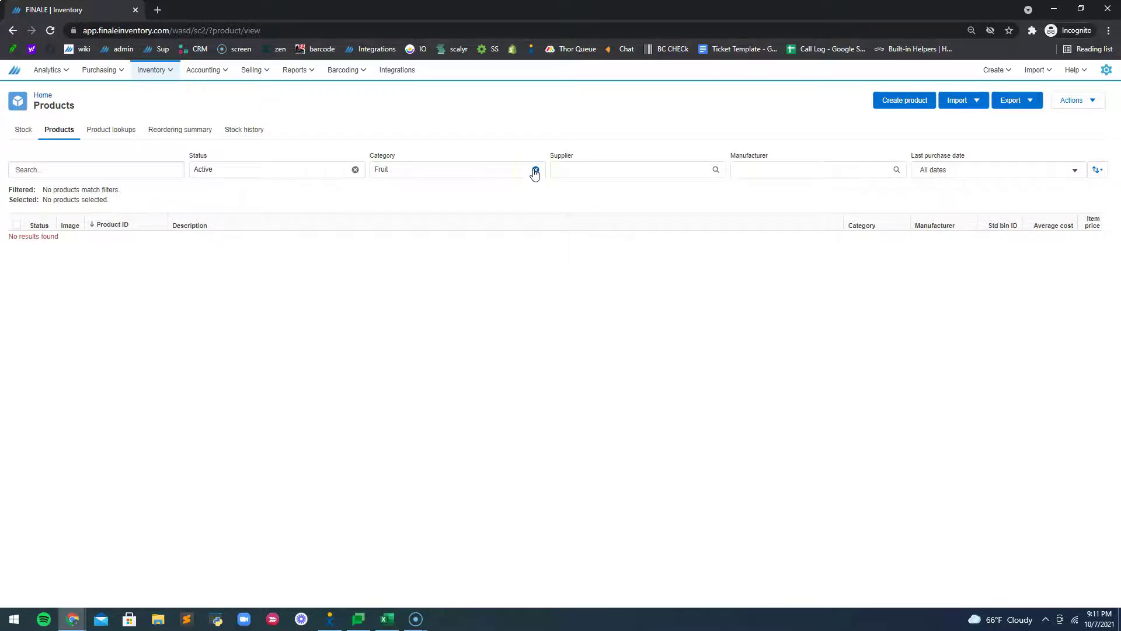
{"action": "left_click", "coordinate": [535, 170]}
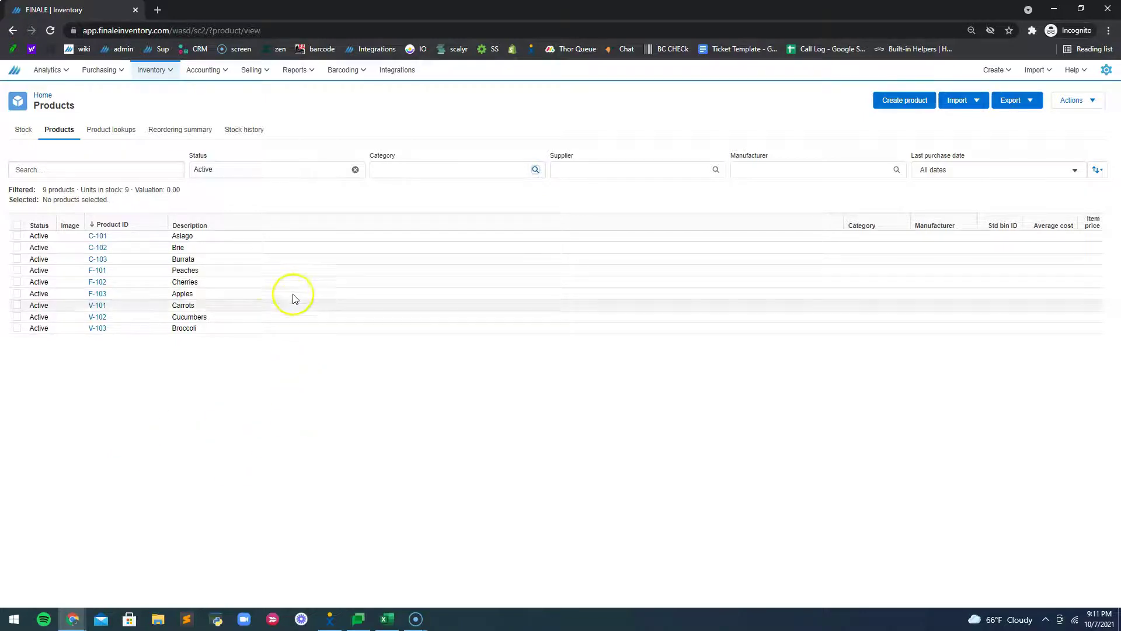
Step: Assign the Fruit category to product F-101 (Peaches) and save the changes
{"action": "left_click", "coordinate": [97, 271]}
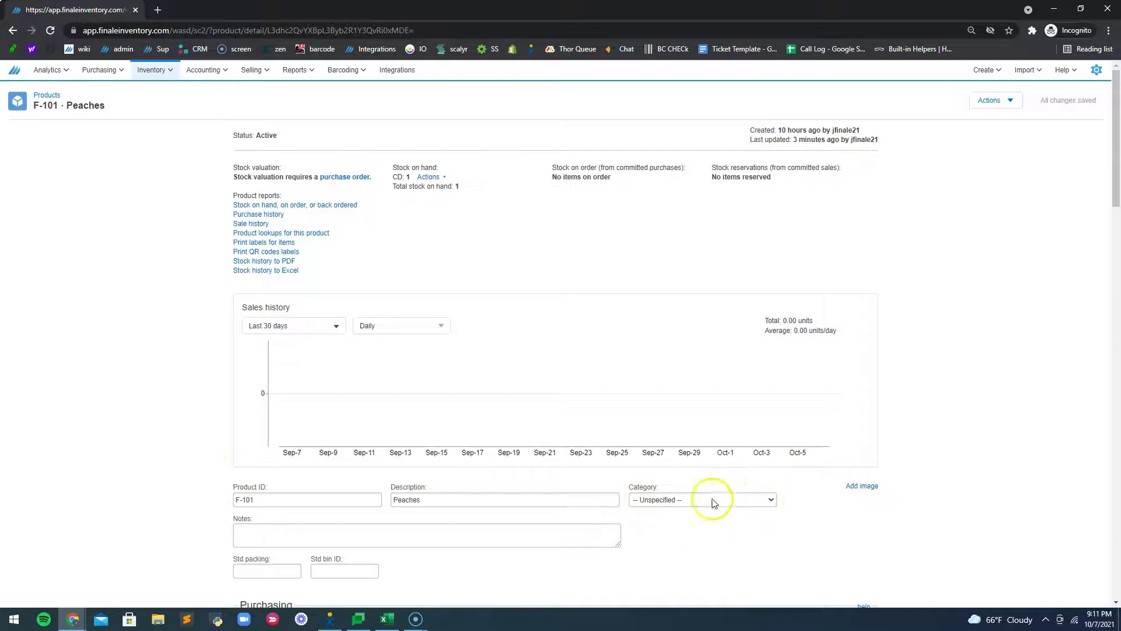
{"action": "left_click", "coordinate": [672, 506]}
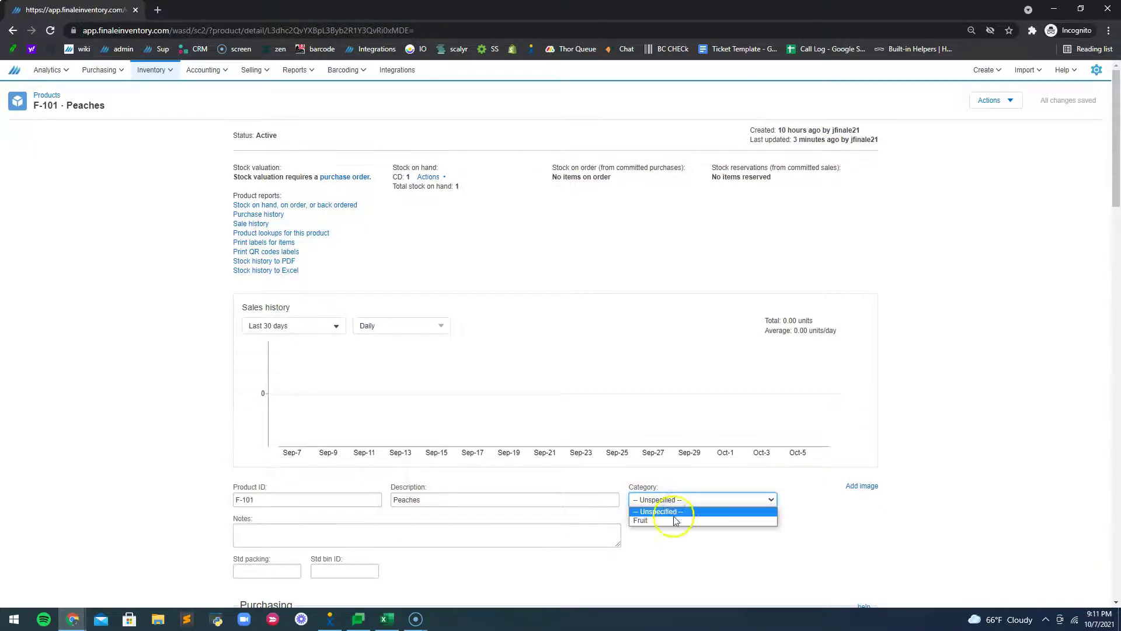
{"action": "left_click", "coordinate": [643, 520]}
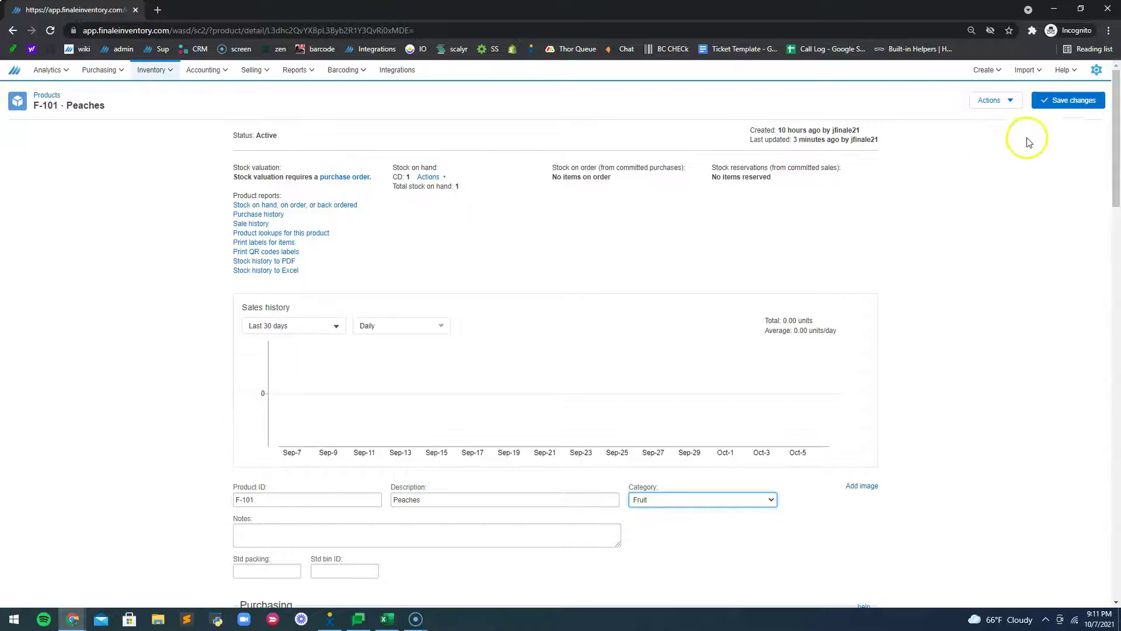
{"action": "left_click", "coordinate": [1078, 105]}
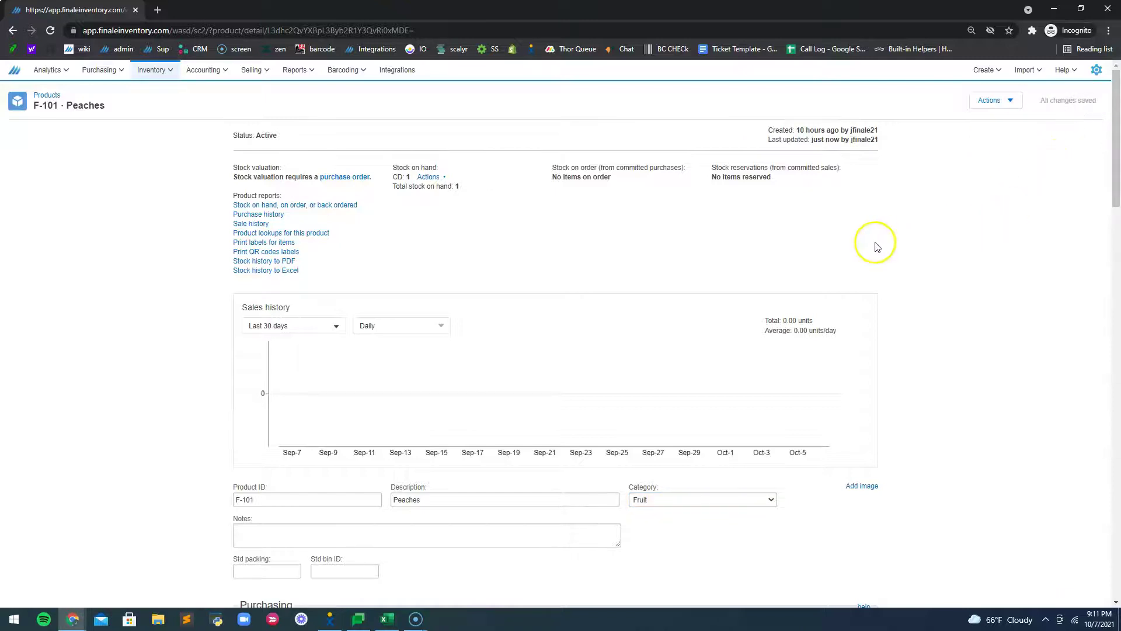
Step: Return to the Products list, check which products the Fruit category filter returns, and clear the filter
{"action": "left_click", "coordinate": [153, 70]}
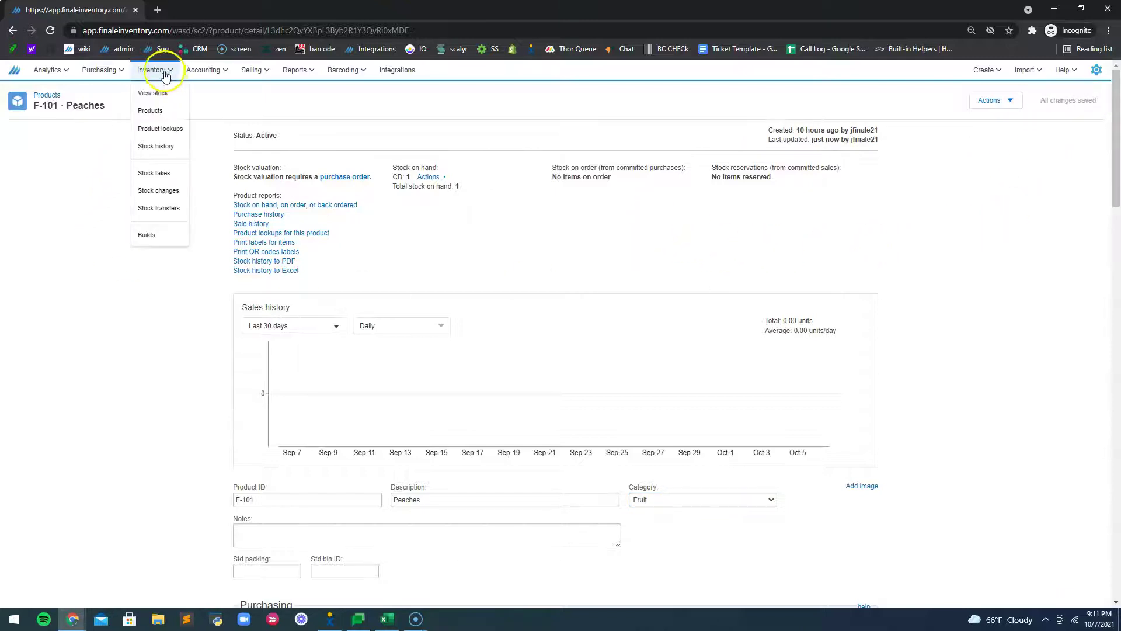
{"action": "left_click", "coordinate": [153, 110]}
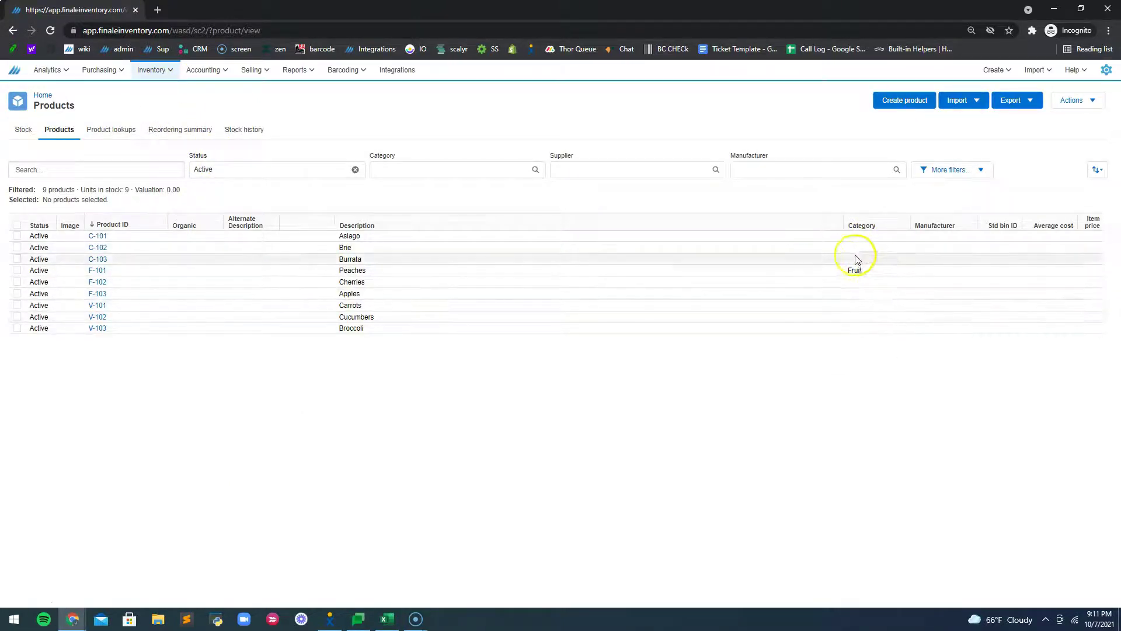
{"action": "left_click", "coordinate": [434, 170]}
{"action": "left_click", "coordinate": [403, 186]}
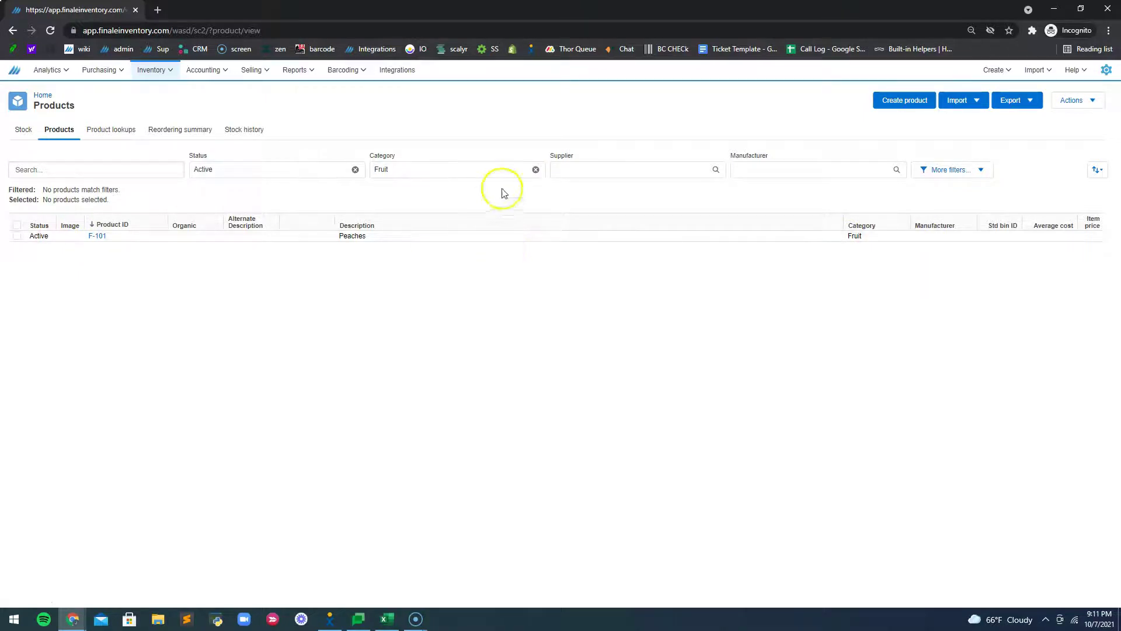
{"action": "left_click", "coordinate": [535, 170]}
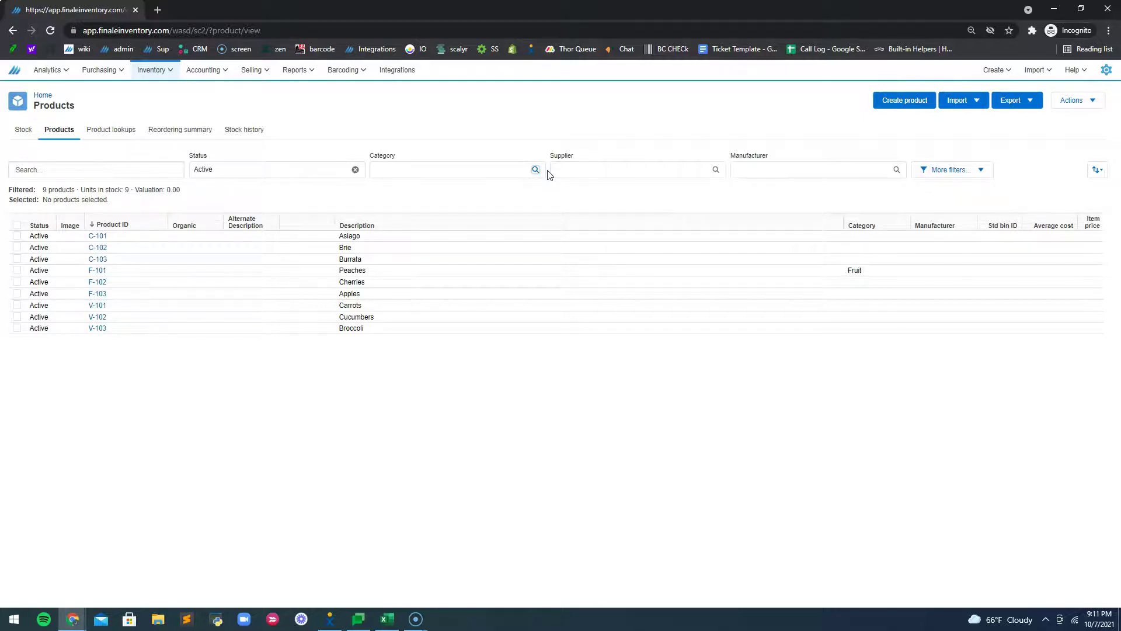
Step: Start importing products from a spreadsheet
{"action": "left_click", "coordinate": [572, 153]}
{"action": "left_click", "coordinate": [969, 103]}
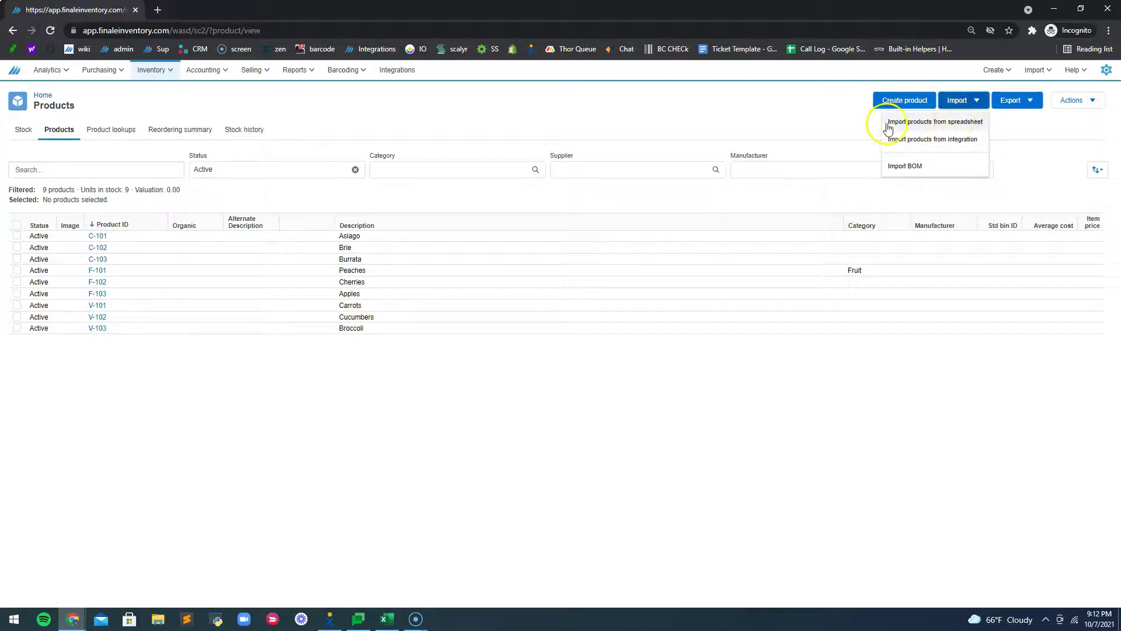
{"action": "left_click", "coordinate": [964, 121]}
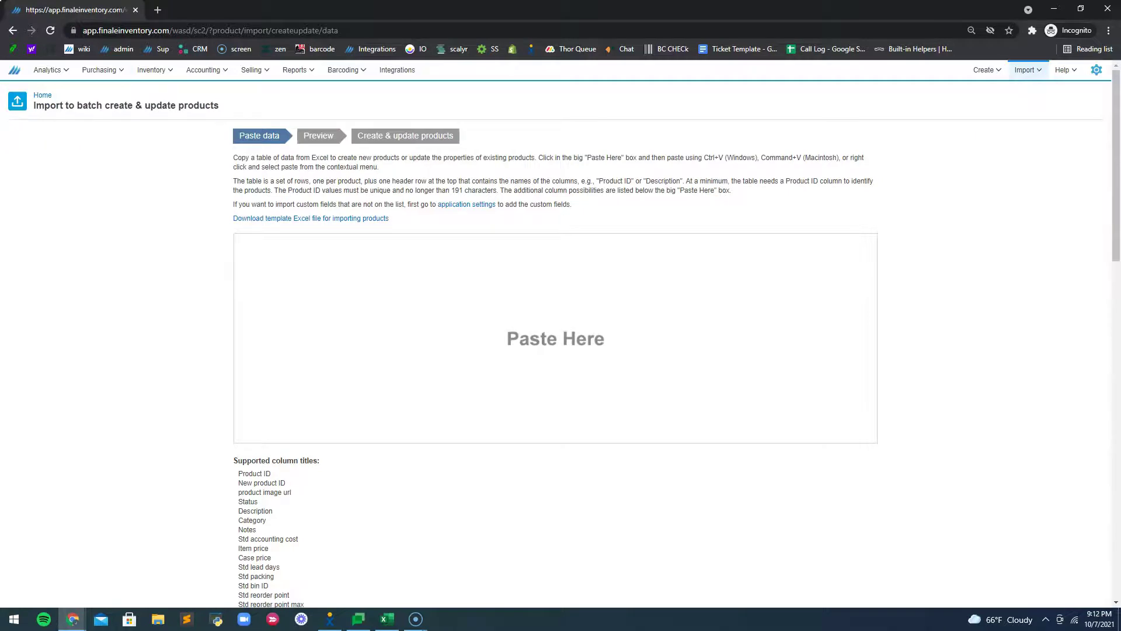
Step: Switch to the Excel workbook and examine the Product Id and Category columns prepared for the import
{"action": "key", "text": "alt+Tab"}
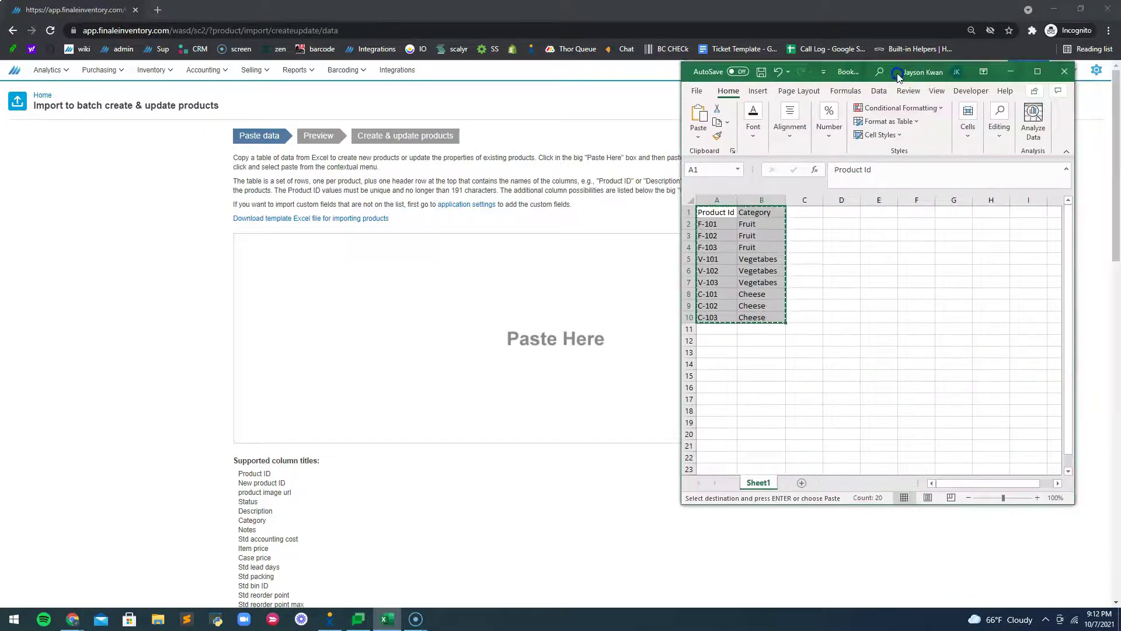
{"action": "left_click", "coordinate": [909, 224]}
{"action": "left_click", "coordinate": [711, 214]}
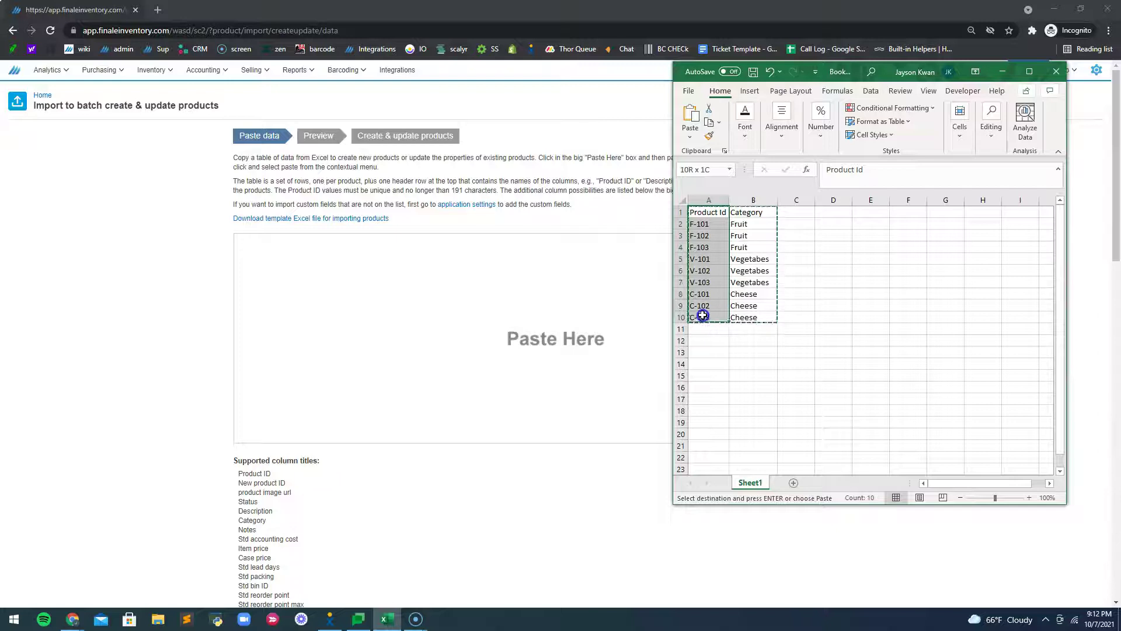
{"action": "left_click_drag", "start_coordinate": [754, 212], "coordinate": [759, 284]}
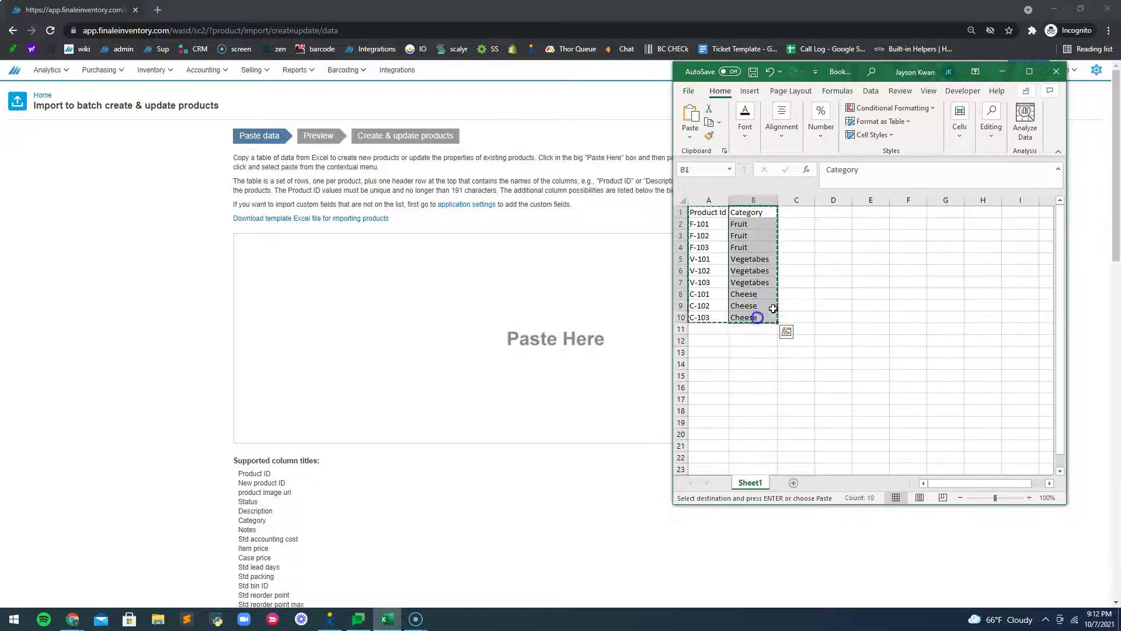
{"action": "left_click", "coordinate": [835, 305]}
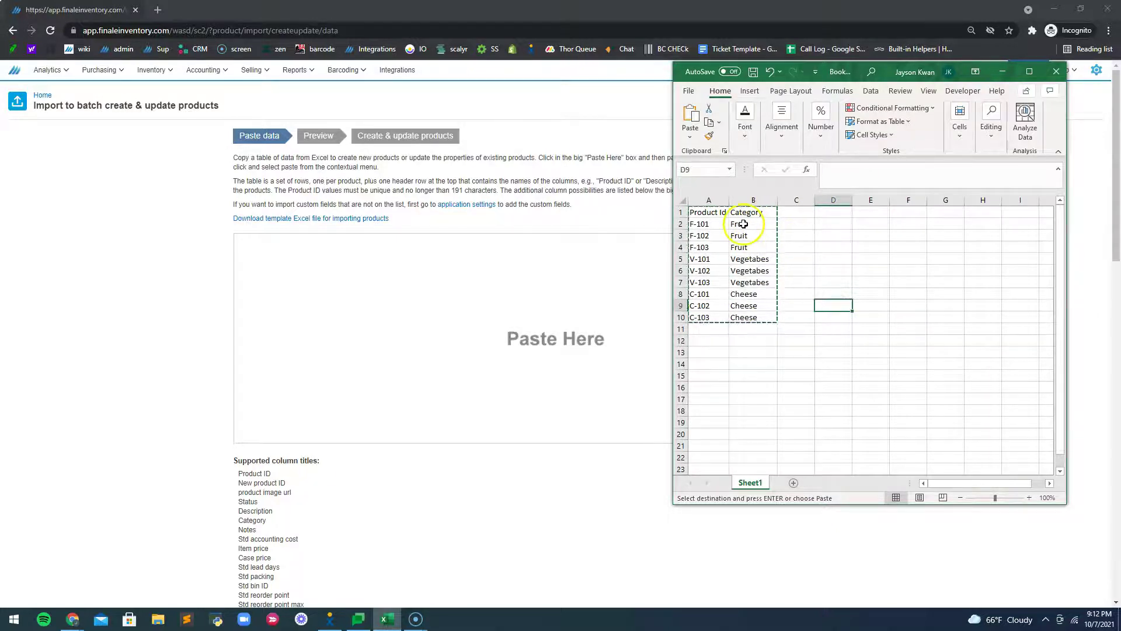
{"action": "left_click_drag", "start_coordinate": [743, 225], "coordinate": [744, 236]}
{"action": "left_click", "coordinate": [832, 261]}
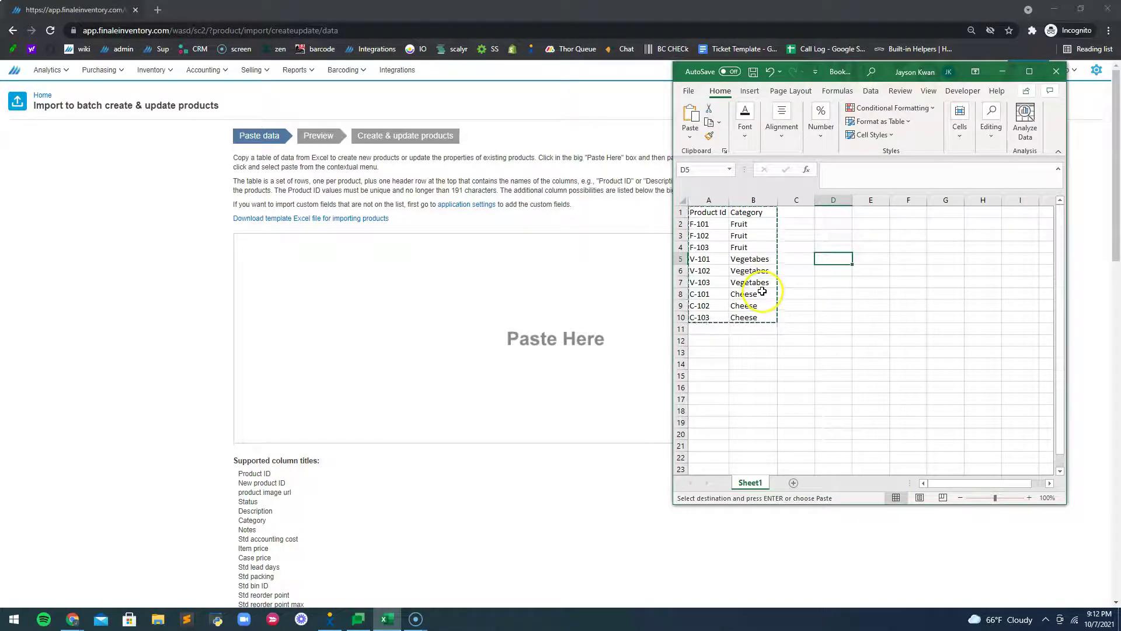
{"action": "left_click", "coordinate": [748, 261]}
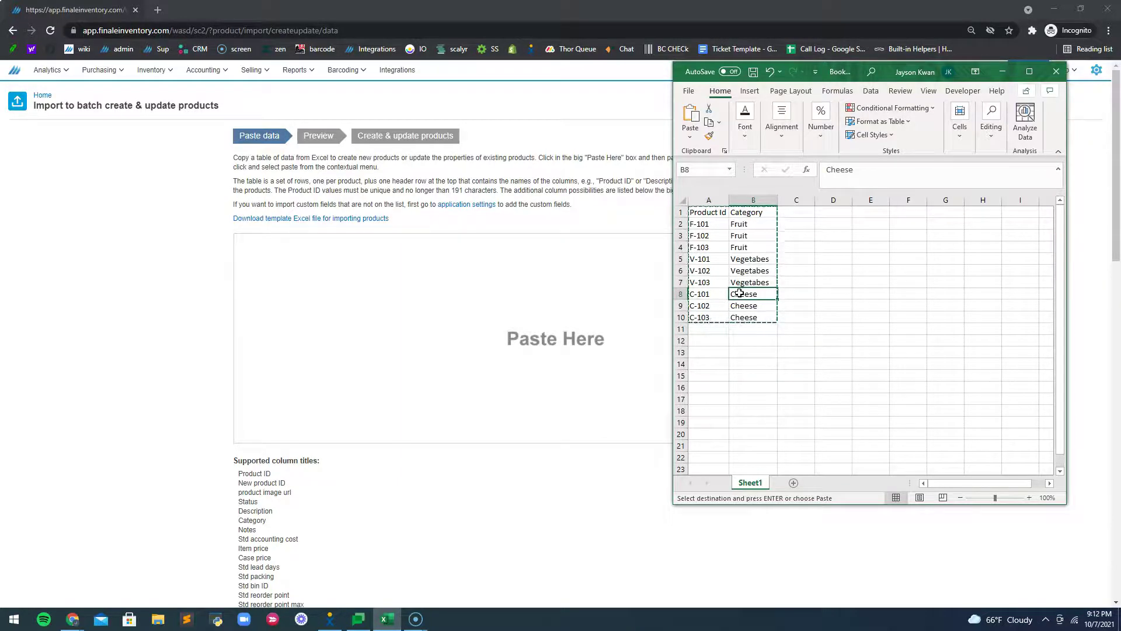
Step: Copy the Product Id and Category table in A1:B10 and paste it into the browser's product import box
{"action": "left_click_drag", "start_coordinate": [708, 215], "coordinate": [761, 315]}
{"action": "key", "text": "ctrl+c"}
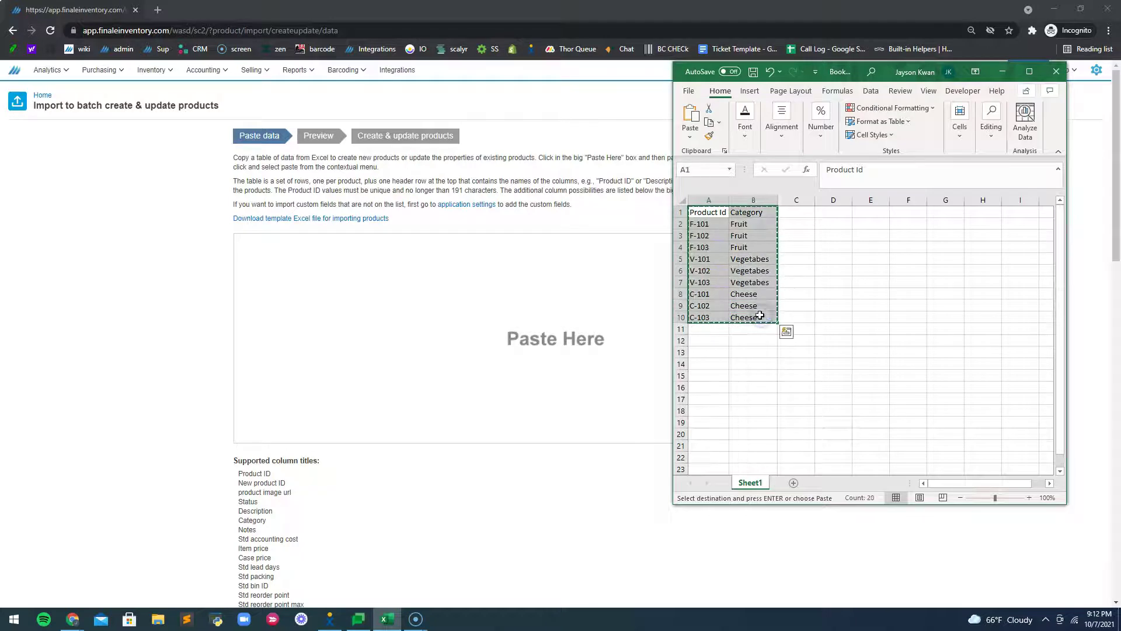
{"action": "left_click", "coordinate": [553, 514]}
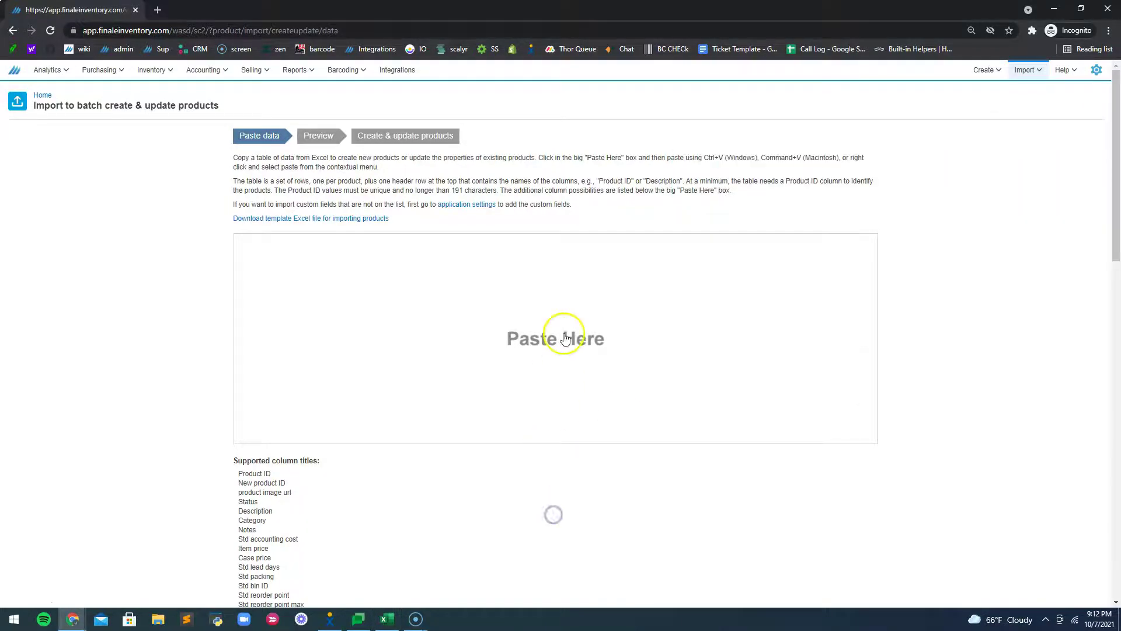
{"action": "left_click", "coordinate": [566, 340]}
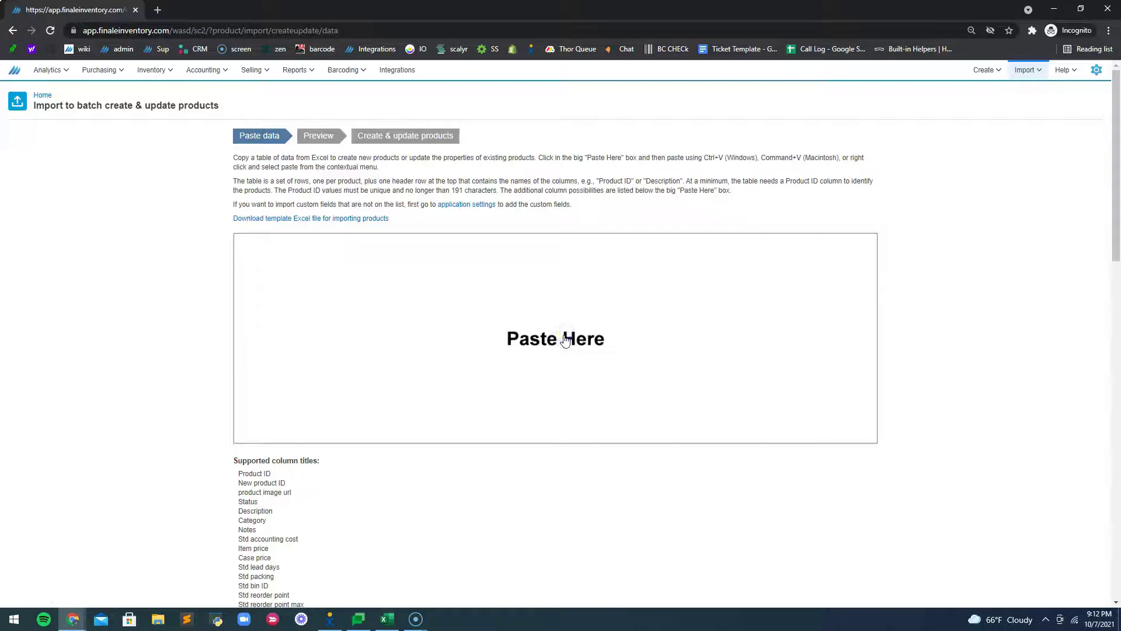
{"action": "key", "text": "ctrl+v"}
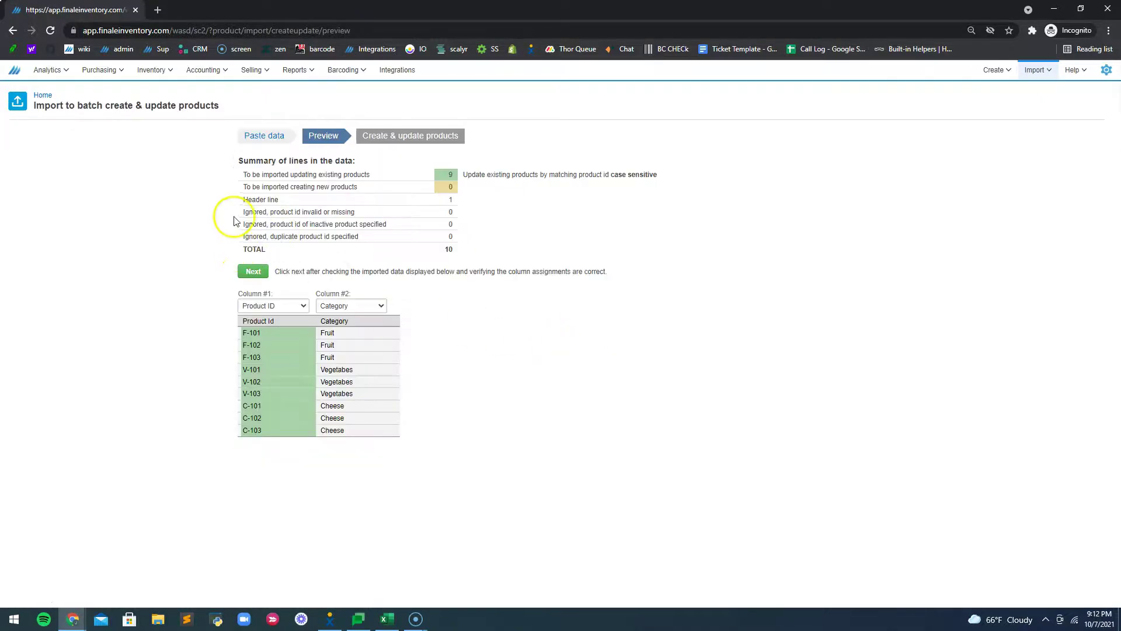
Step: Accept the import preview, commit the category updates to the existing products, and finish the import
{"action": "left_click", "coordinate": [253, 271]}
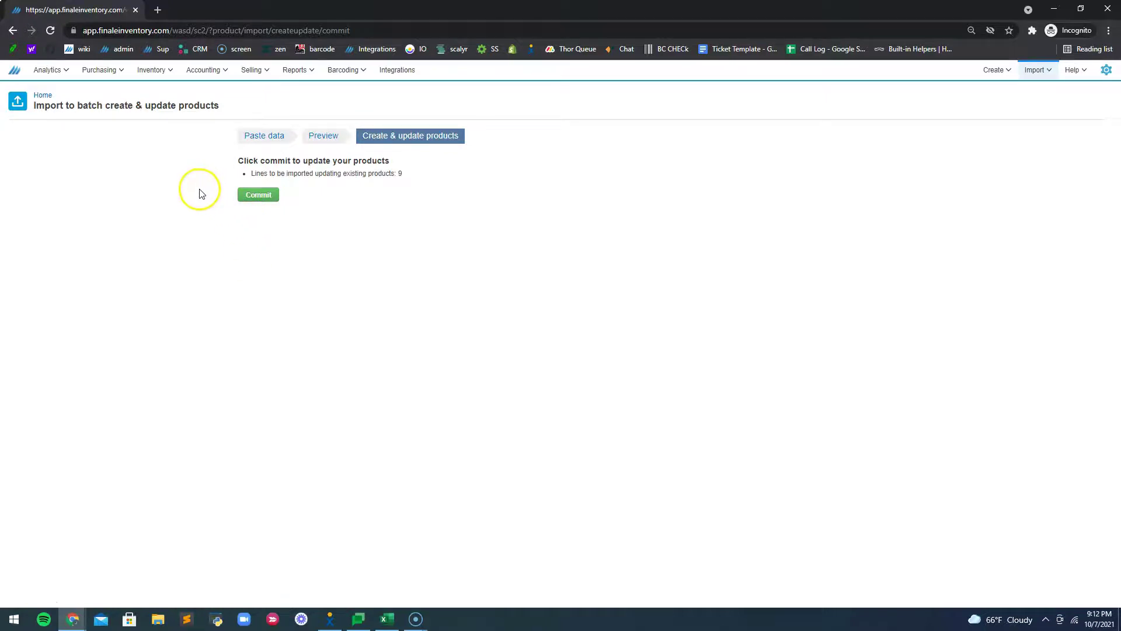
{"action": "left_click", "coordinate": [271, 197]}
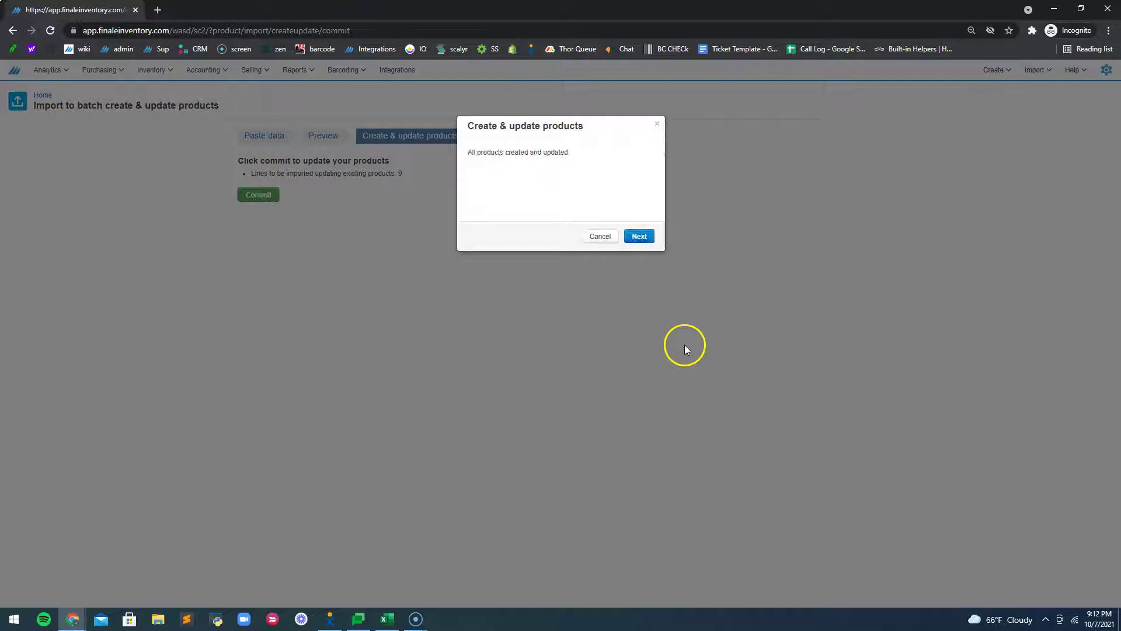
{"action": "left_click", "coordinate": [645, 237]}
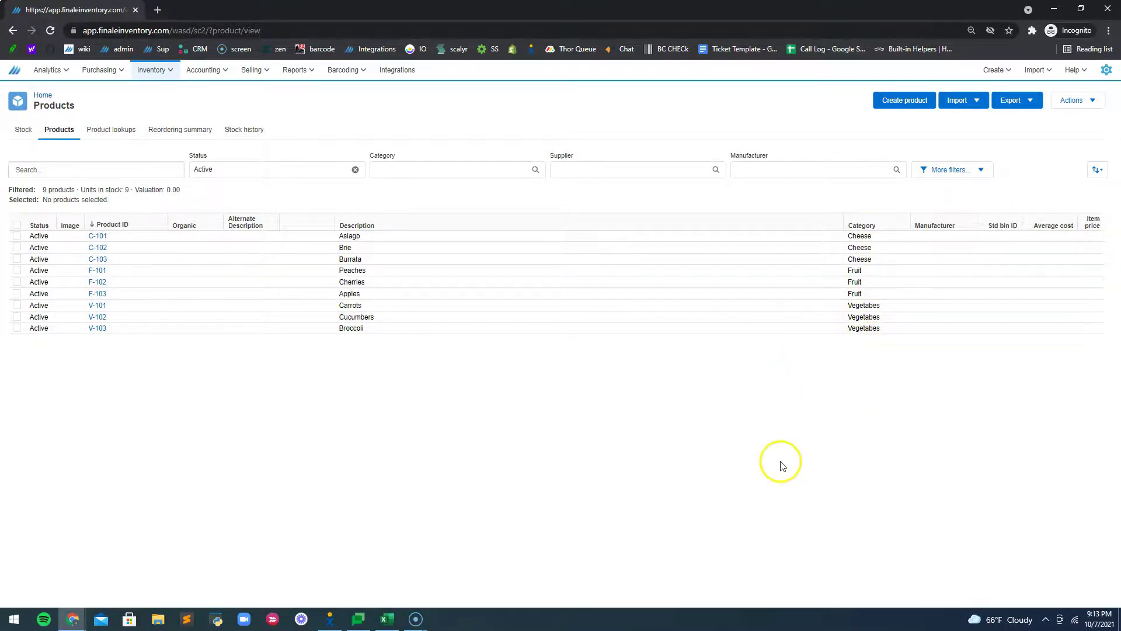
Step: Check which options the Category filter offers on the Products list and reload the page to refresh them
{"action": "left_click", "coordinate": [448, 167]}
{"action": "left_click", "coordinate": [447, 219]}
{"action": "left_click", "coordinate": [432, 164]}
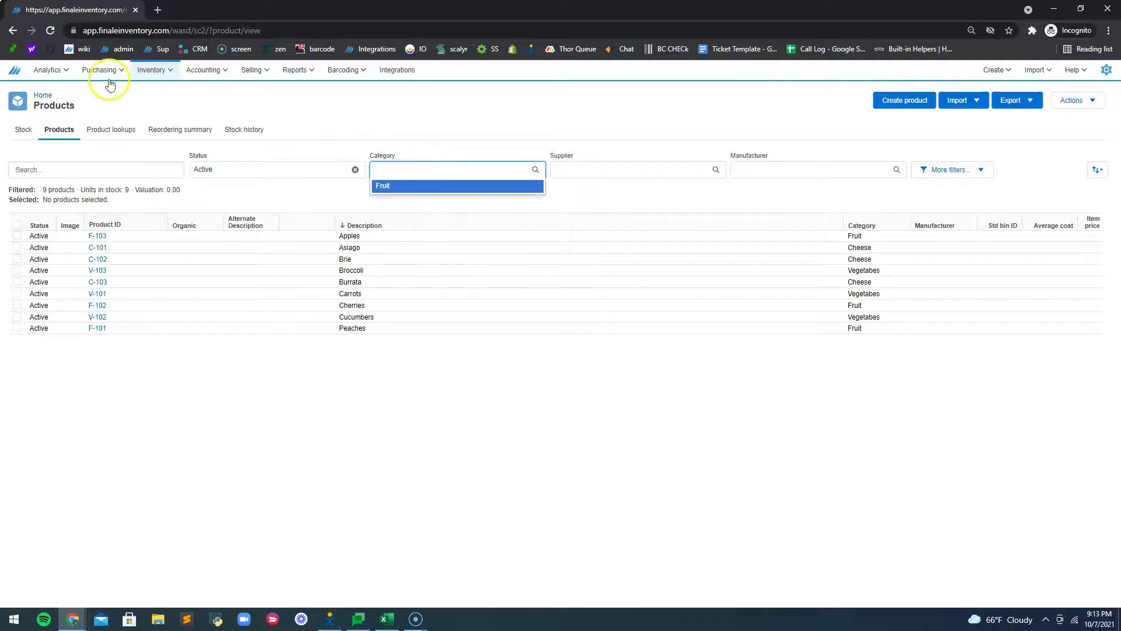
{"action": "left_click", "coordinate": [50, 30]}
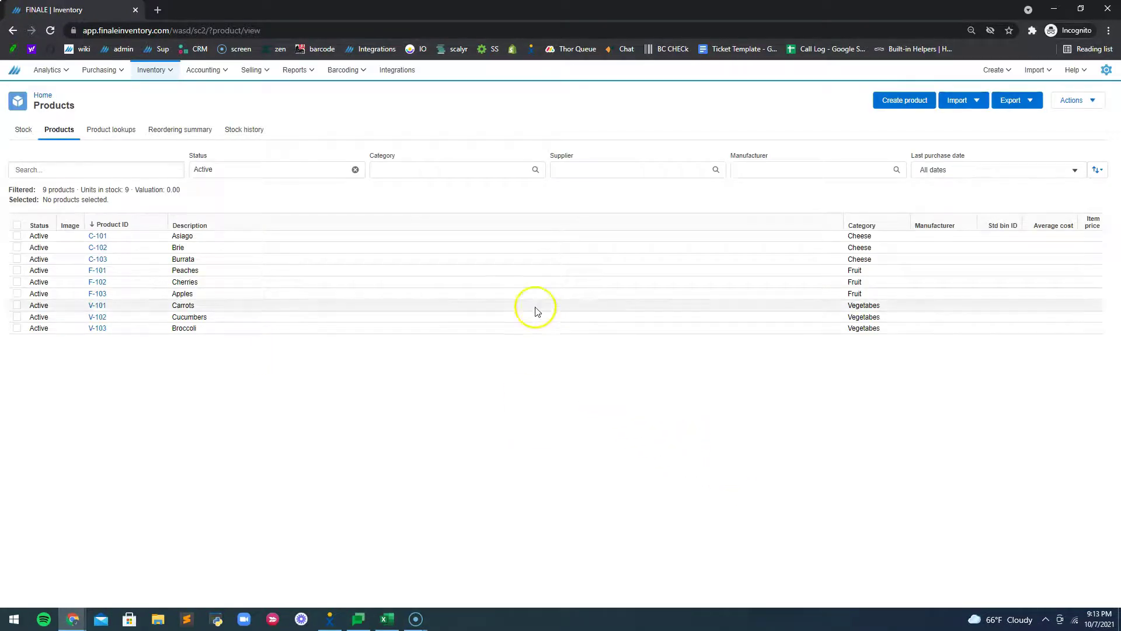
Step: Filter the Products list to show the Vegetabes and Cheese categories together
{"action": "left_click", "coordinate": [449, 170]}
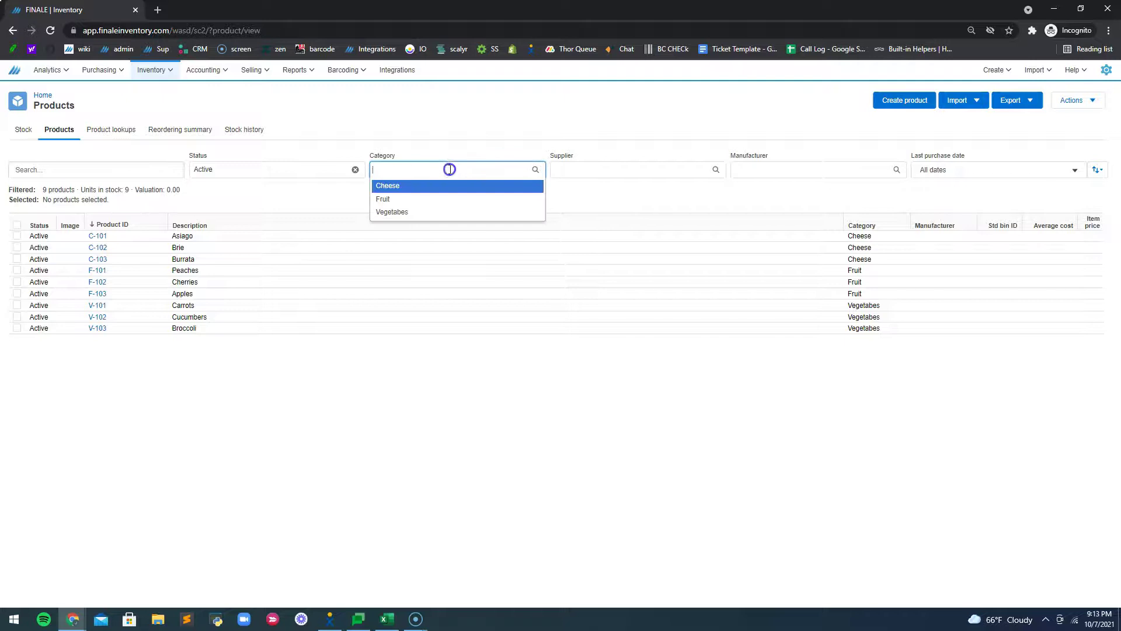
{"action": "left_click", "coordinate": [430, 213]}
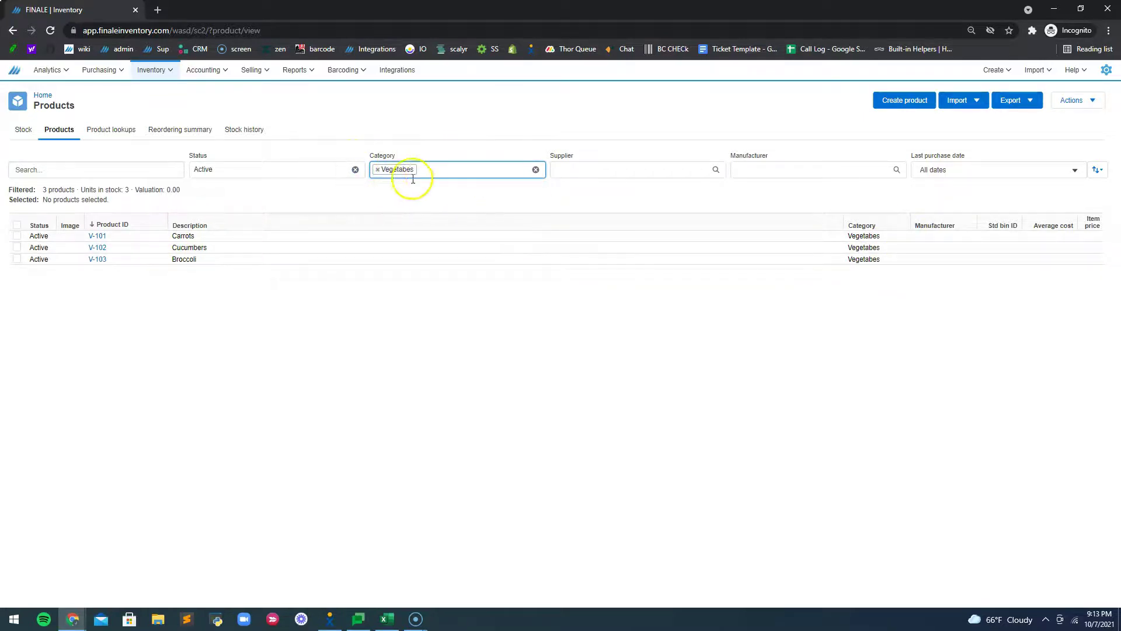
{"action": "left_click", "coordinate": [436, 170]}
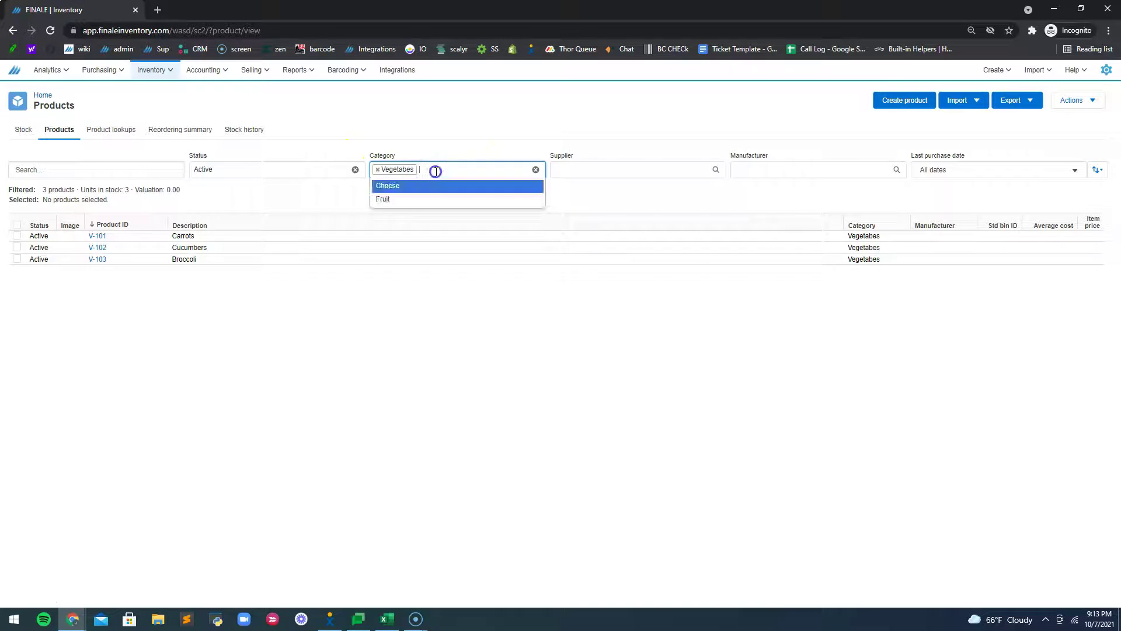
{"action": "left_click", "coordinate": [399, 187]}
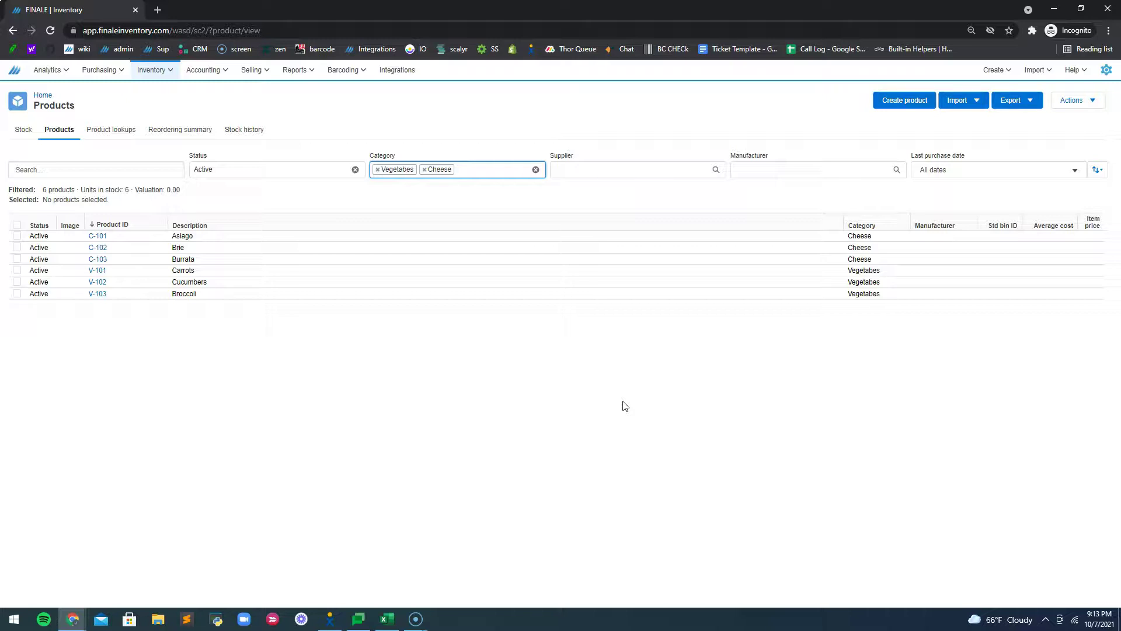
{"action": "left_click", "coordinate": [622, 409]}
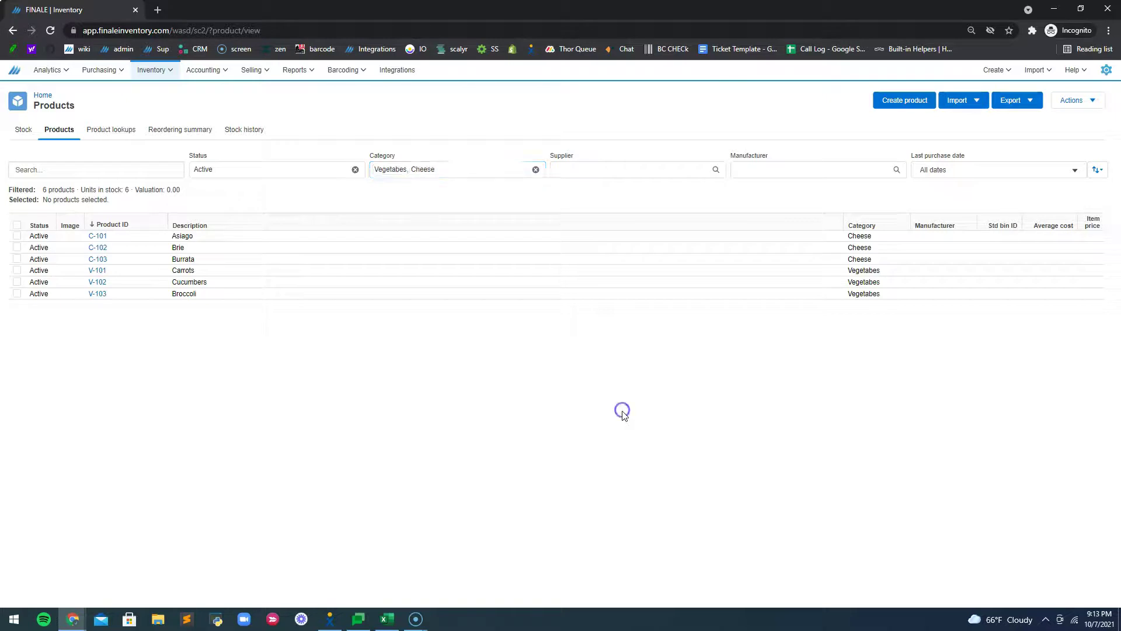
Step: In the product application settings, rename the Fruit category to Fruits and save the change
{"action": "left_click", "coordinate": [1108, 71]}
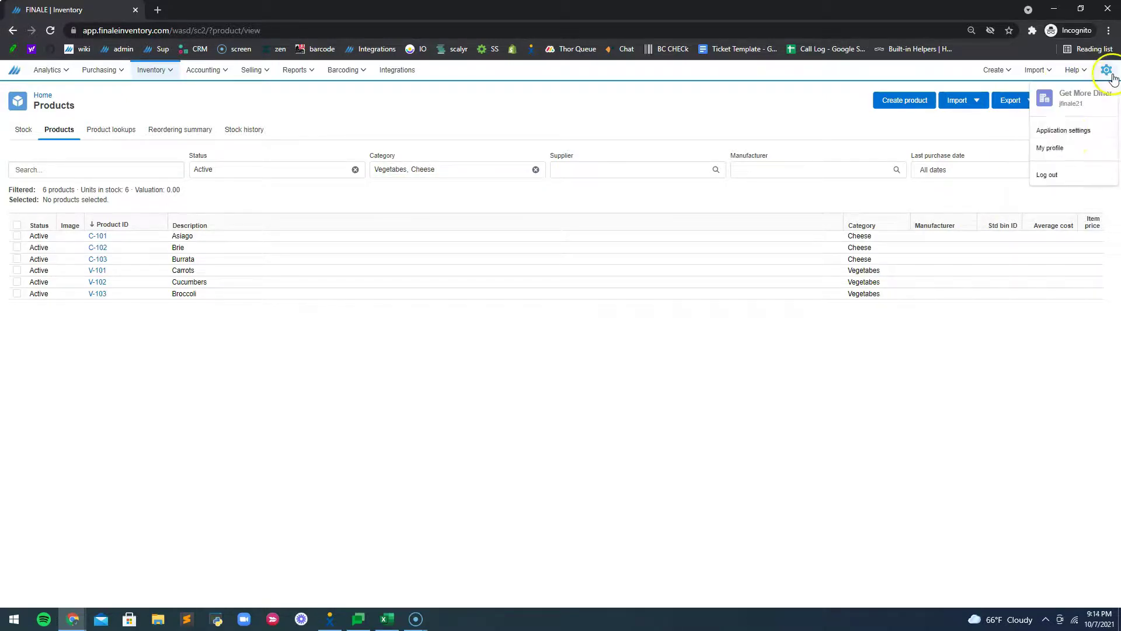
{"action": "left_click", "coordinate": [1069, 131]}
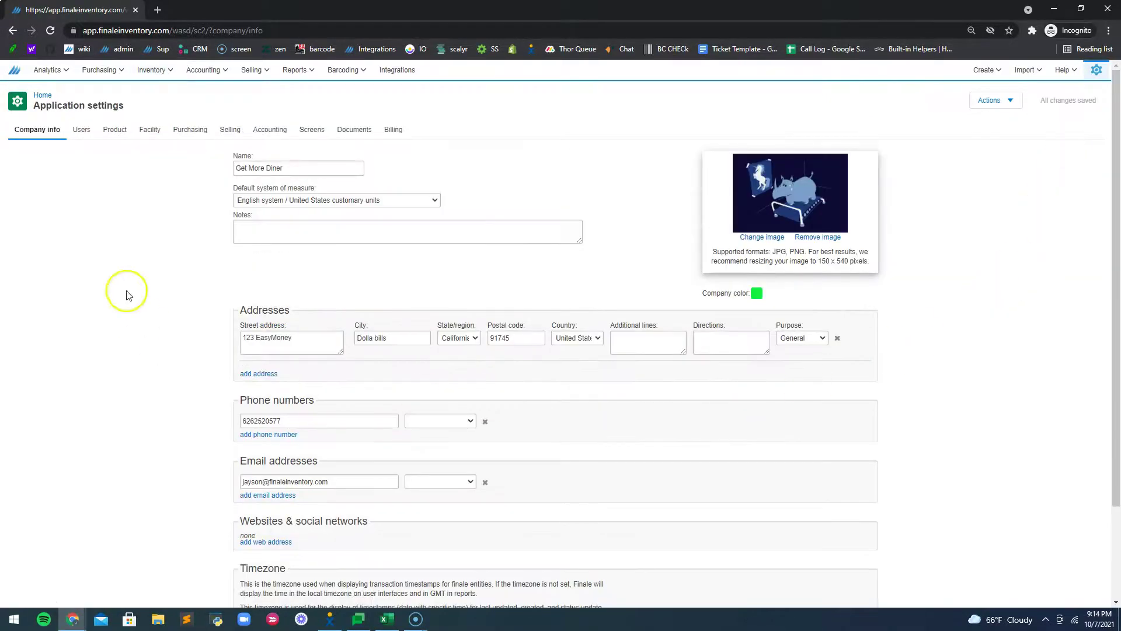
{"action": "left_click", "coordinate": [114, 129]}
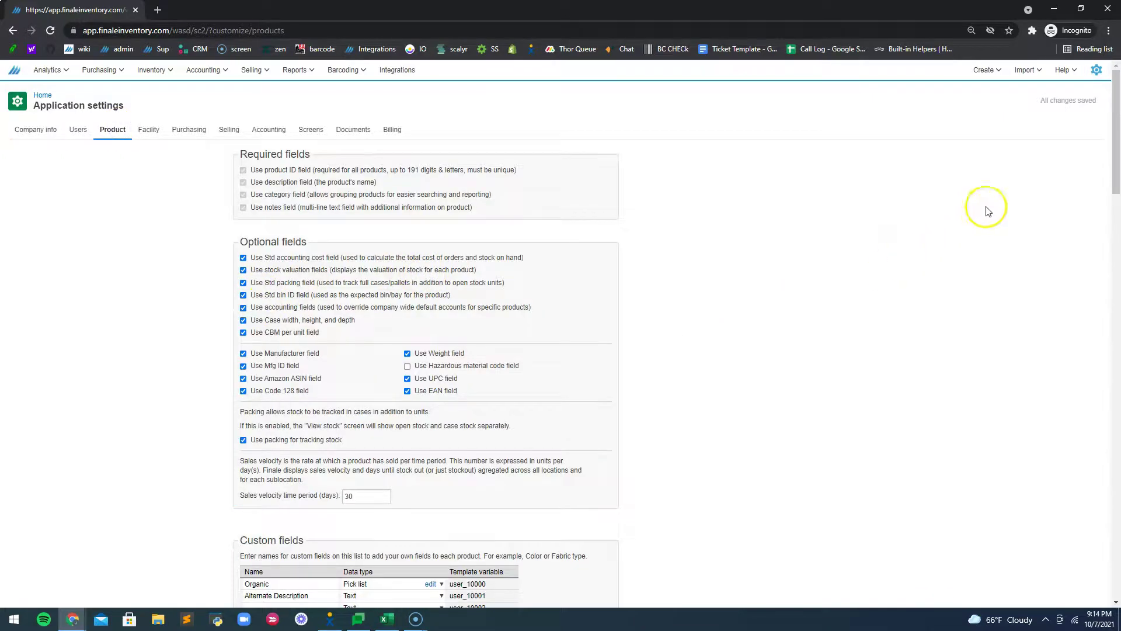
{"action": "left_click_drag", "start_coordinate": [1116, 122], "coordinate": [1116, 250]}
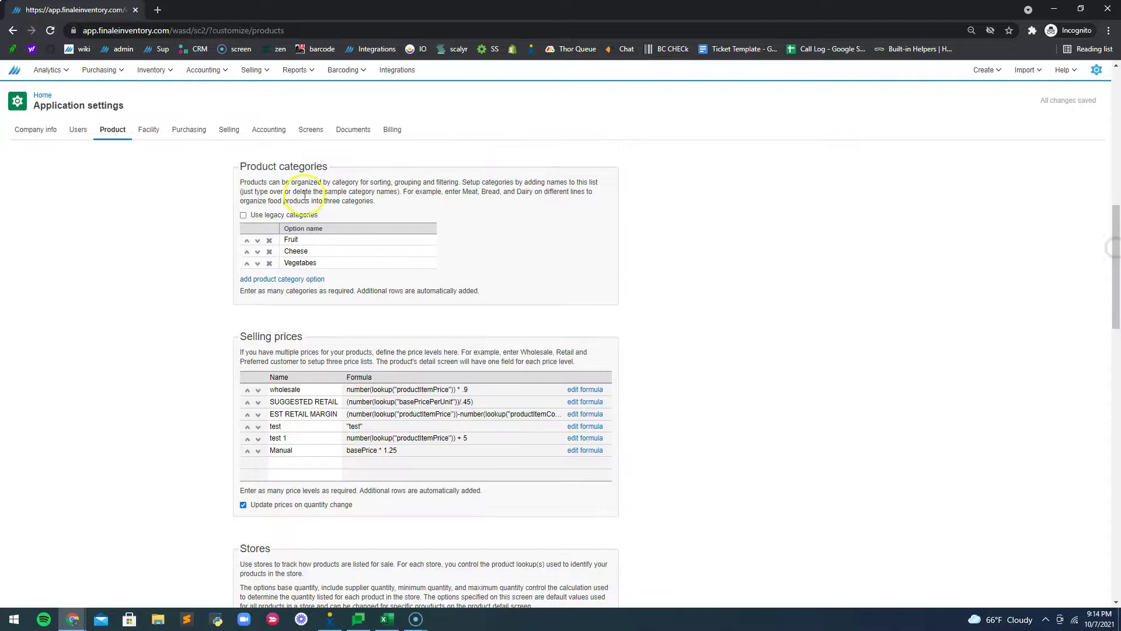
{"action": "left_click", "coordinate": [332, 239]}
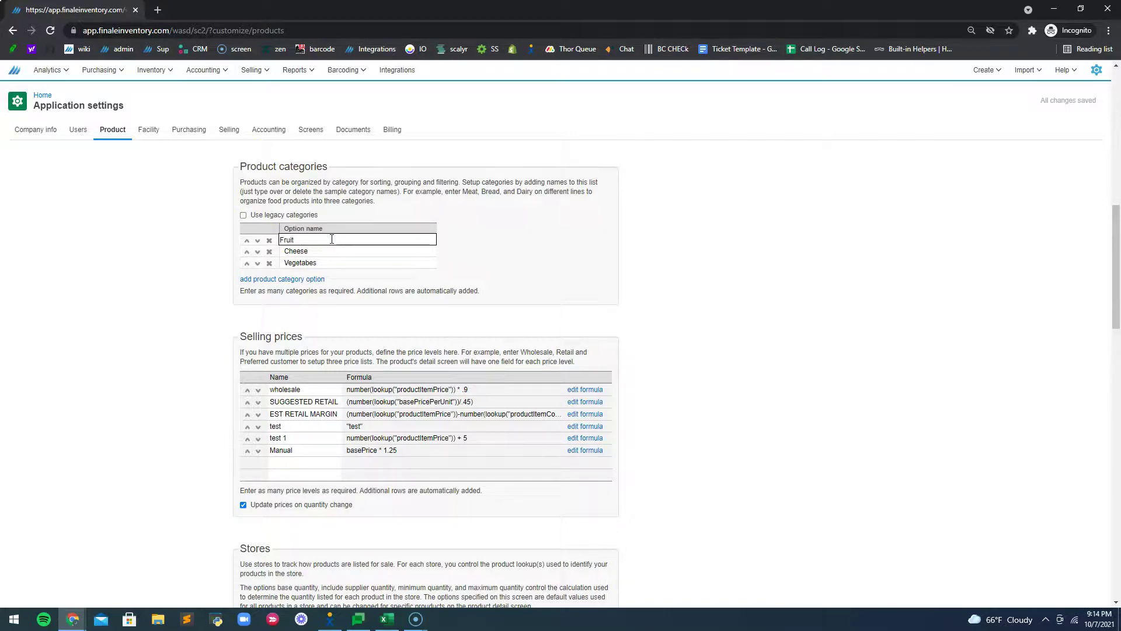
{"action": "type", "text": "s"}
{"action": "left_click", "coordinate": [1088, 111]}
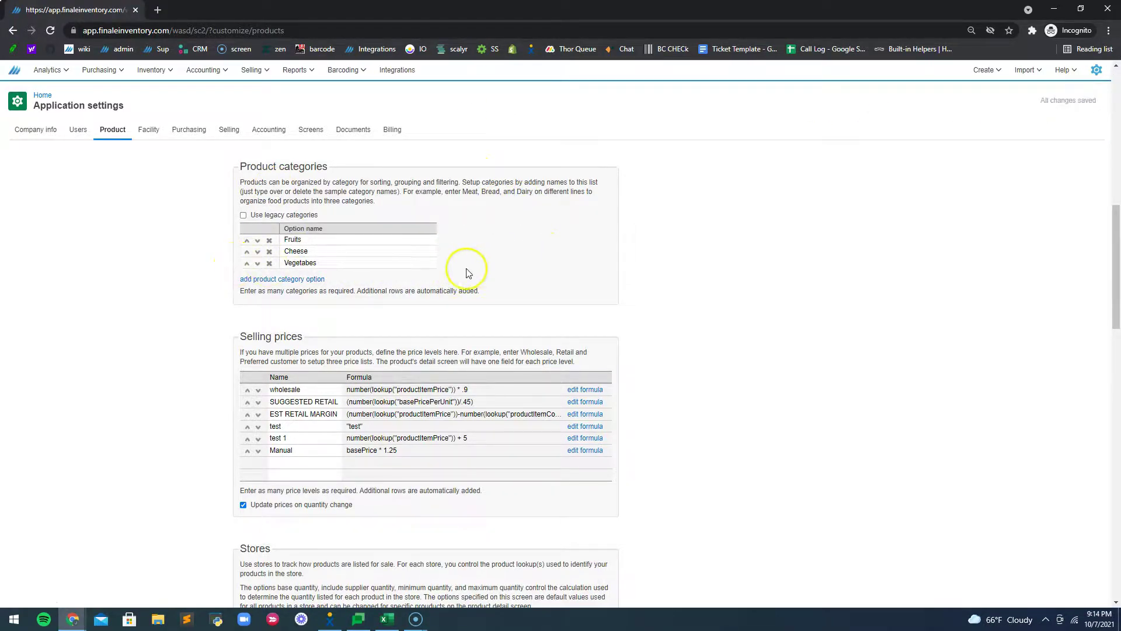
Step: Delete the Vegetabes product category, save the settings, and enable legacy categories
{"action": "left_click", "coordinate": [269, 263]}
{"action": "left_click", "coordinate": [1063, 100]}
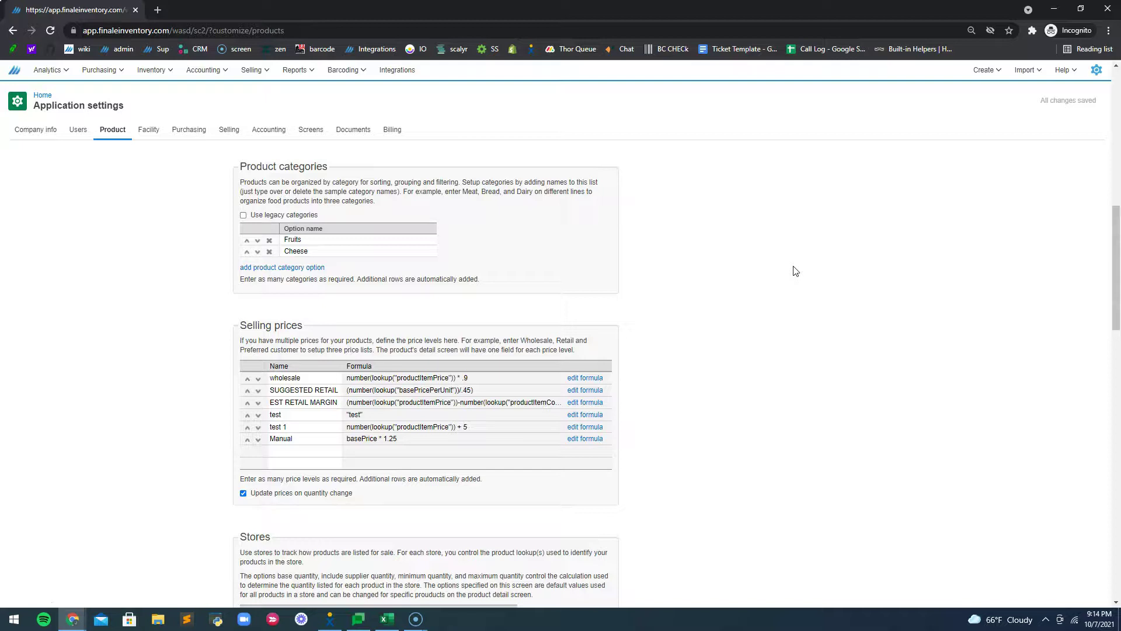
{"action": "left_click", "coordinate": [836, 207]}
{"action": "left_click", "coordinate": [243, 216]}
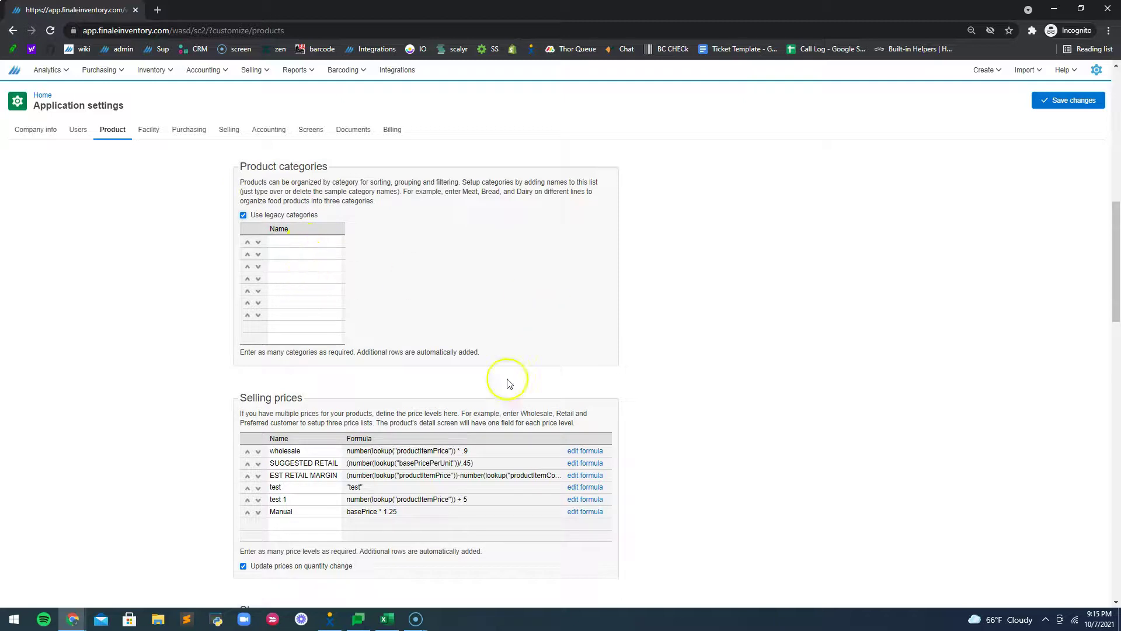
Step: Switch to the Excel workbook and review the product IDs and category values in A1:B10
{"action": "left_click", "coordinate": [387, 618]}
{"action": "left_click", "coordinate": [813, 402]}
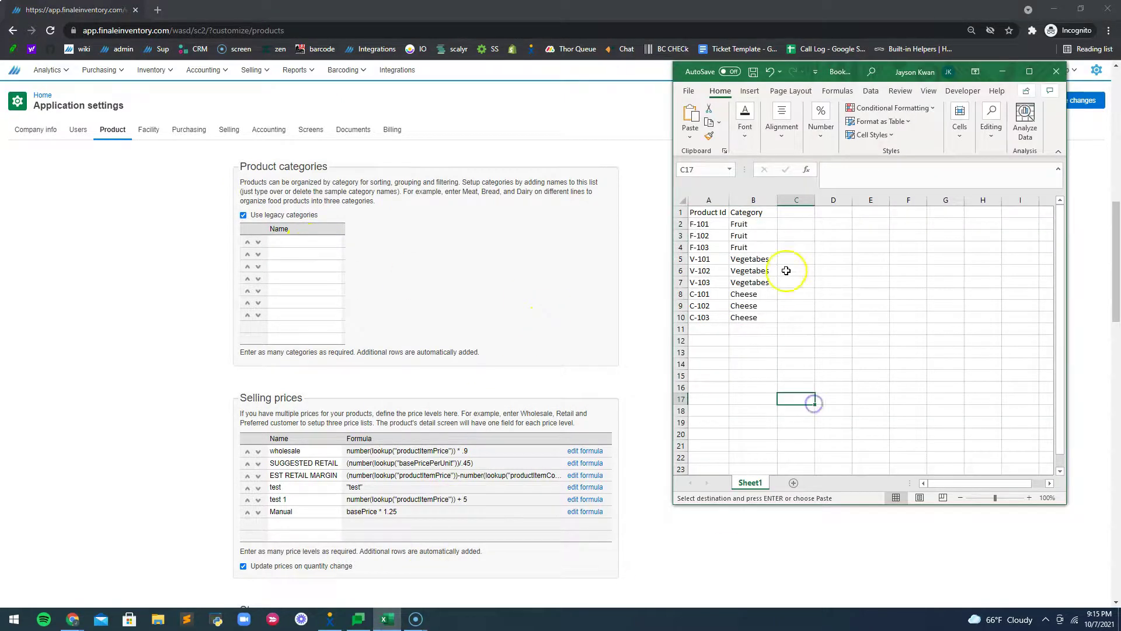
{"action": "key", "text": "alt+l"}
{"action": "left_click_drag", "start_coordinate": [834, 317], "coordinate": [833, 329]}
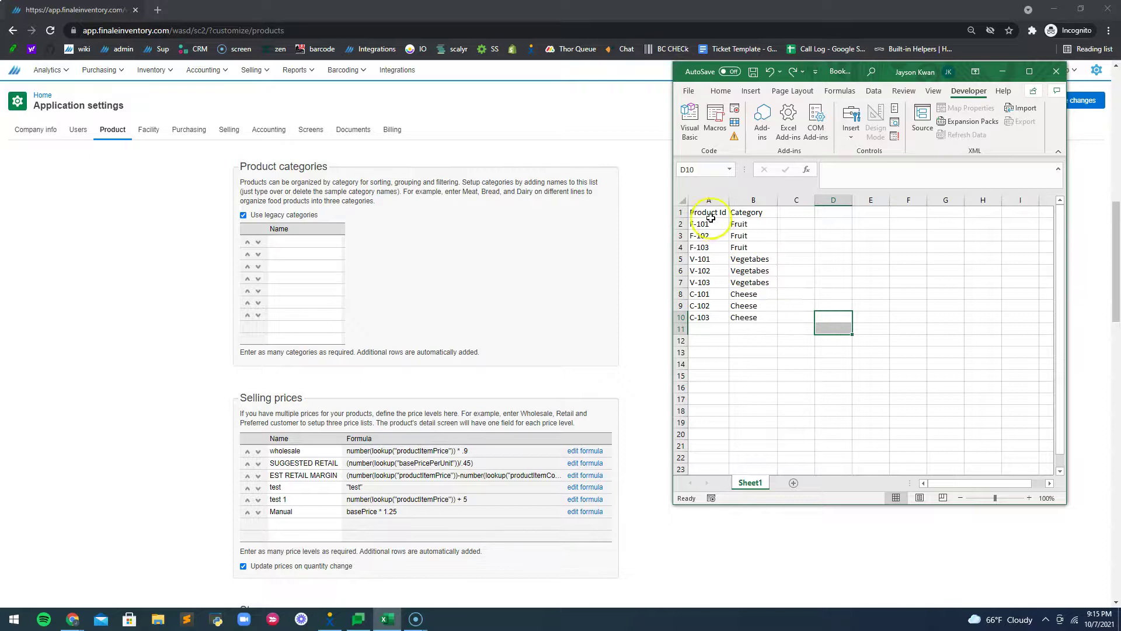
{"action": "left_click_drag", "start_coordinate": [705, 218], "coordinate": [745, 322]}
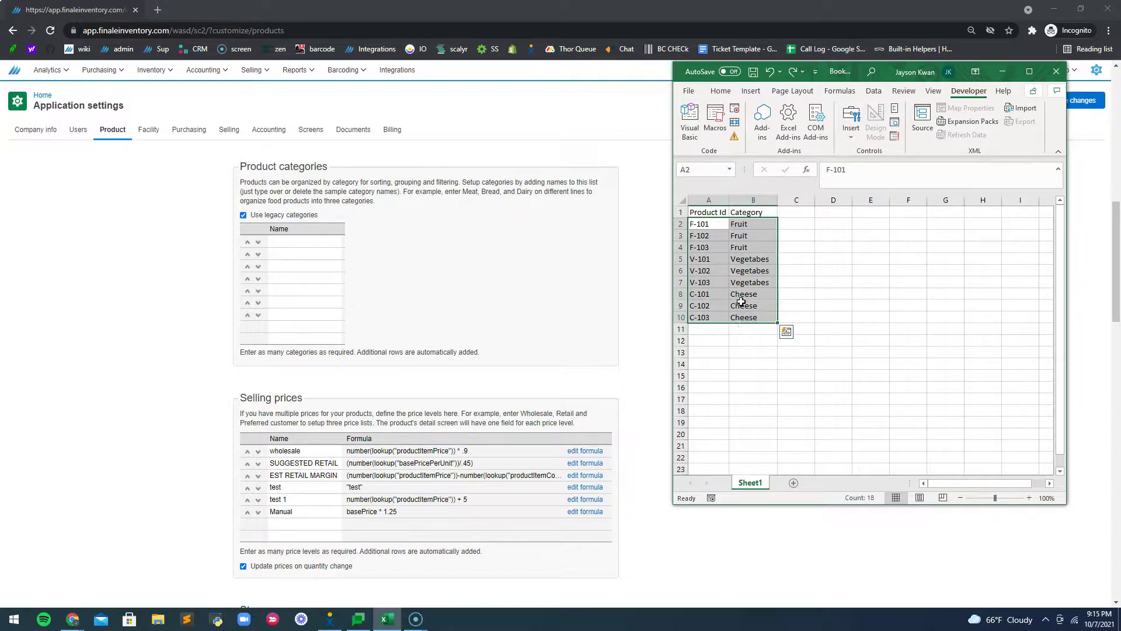
{"action": "left_click", "coordinate": [800, 294]}
{"action": "left_click_drag", "start_coordinate": [706, 212], "coordinate": [744, 318]}
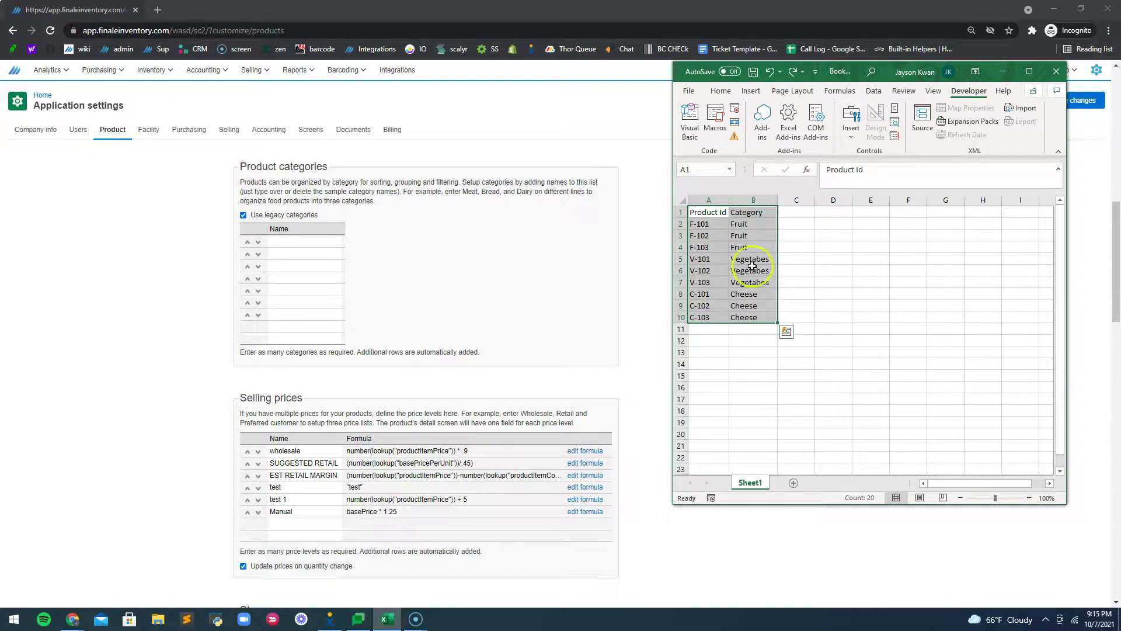
{"action": "left_click", "coordinate": [752, 223]}
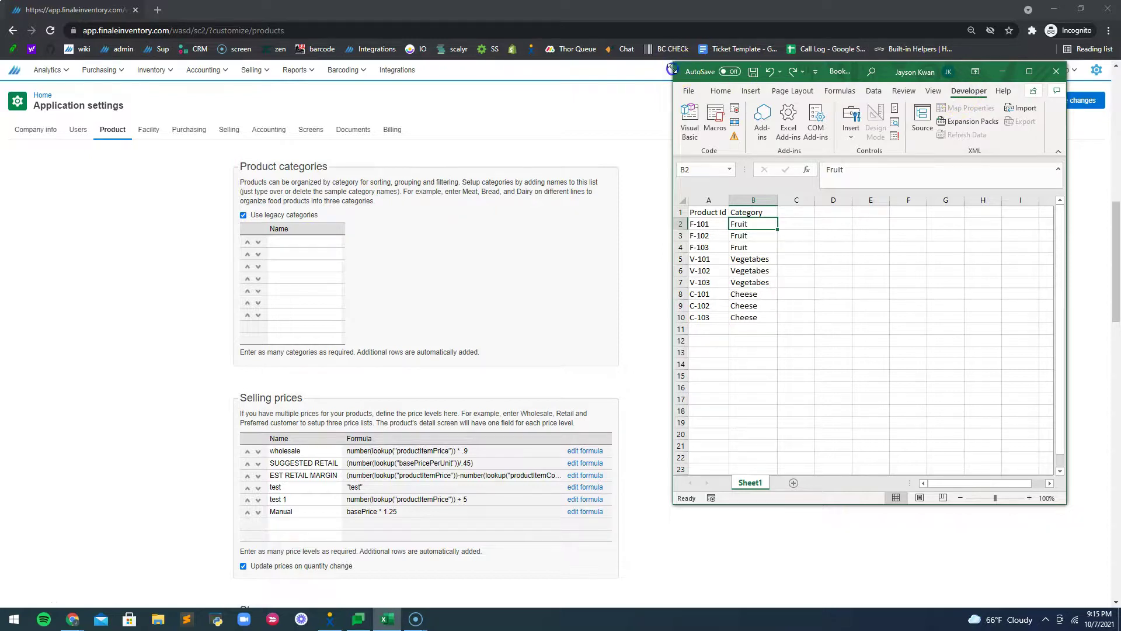
Step: Copy the Product Id and Category table in A1:B10 and return to the browser
{"action": "left_click_drag", "start_coordinate": [673, 61], "coordinate": [571, 75]}
{"action": "left_click", "coordinate": [730, 330]}
{"action": "left_click_drag", "start_coordinate": [650, 330], "coordinate": [586, 226]}
{"action": "key", "text": "ctrl+c"}
{"action": "left_click", "coordinate": [999, 84]}
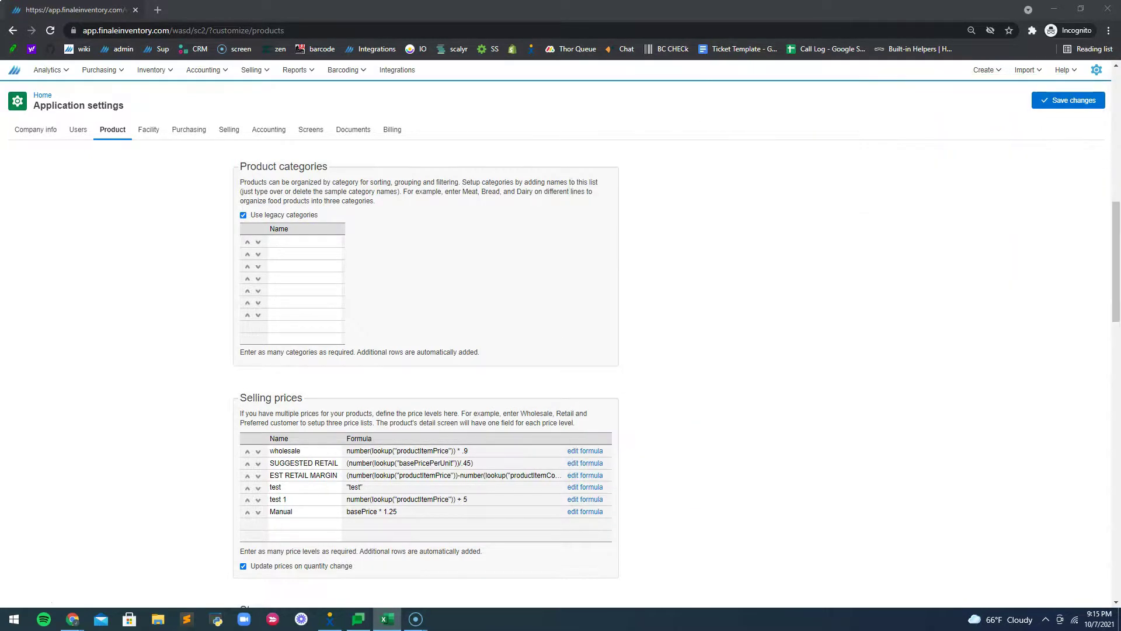
Step: Try importing the copied Product Id and Category table into products with no legacy categories defined
{"action": "left_click", "coordinate": [1028, 70]}
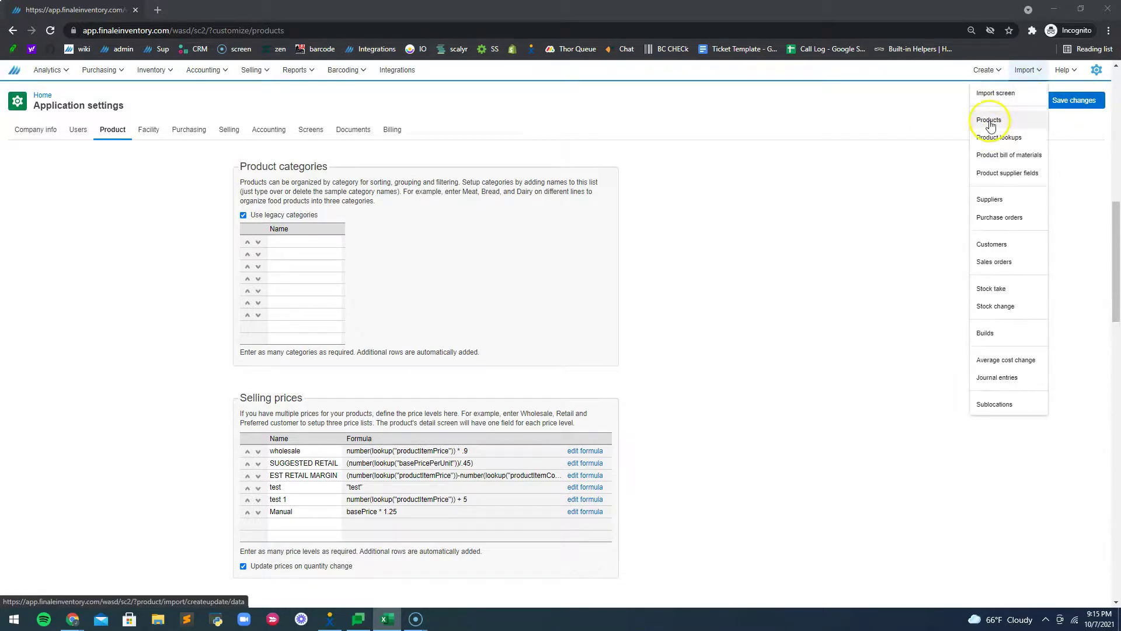
{"action": "left_click", "coordinate": [1004, 126]}
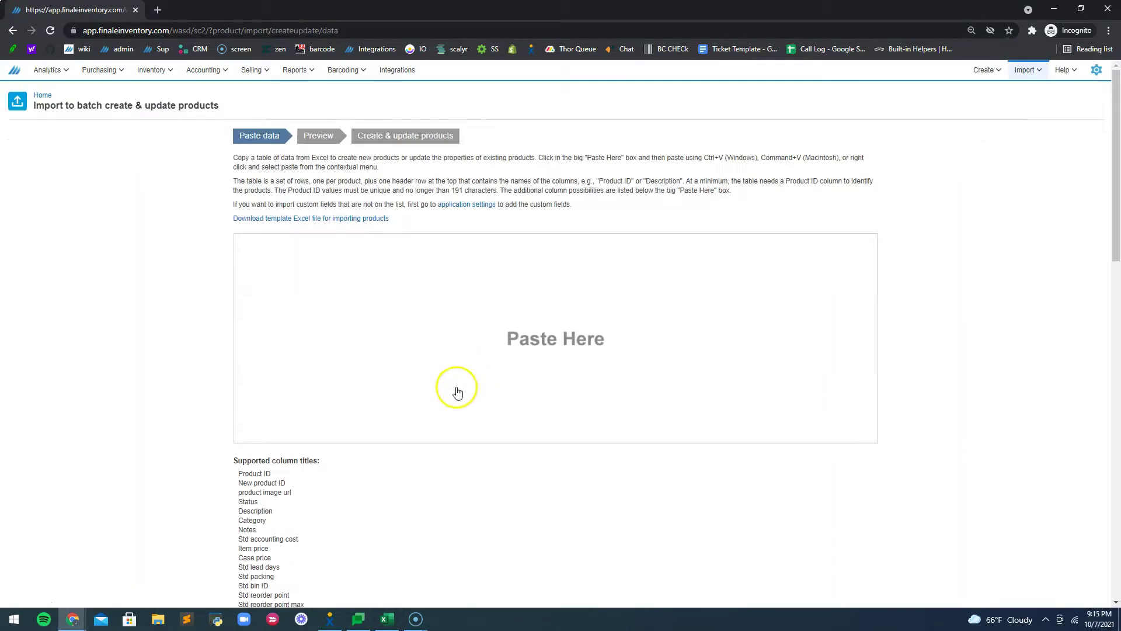
{"action": "key", "text": "ctrl+v"}
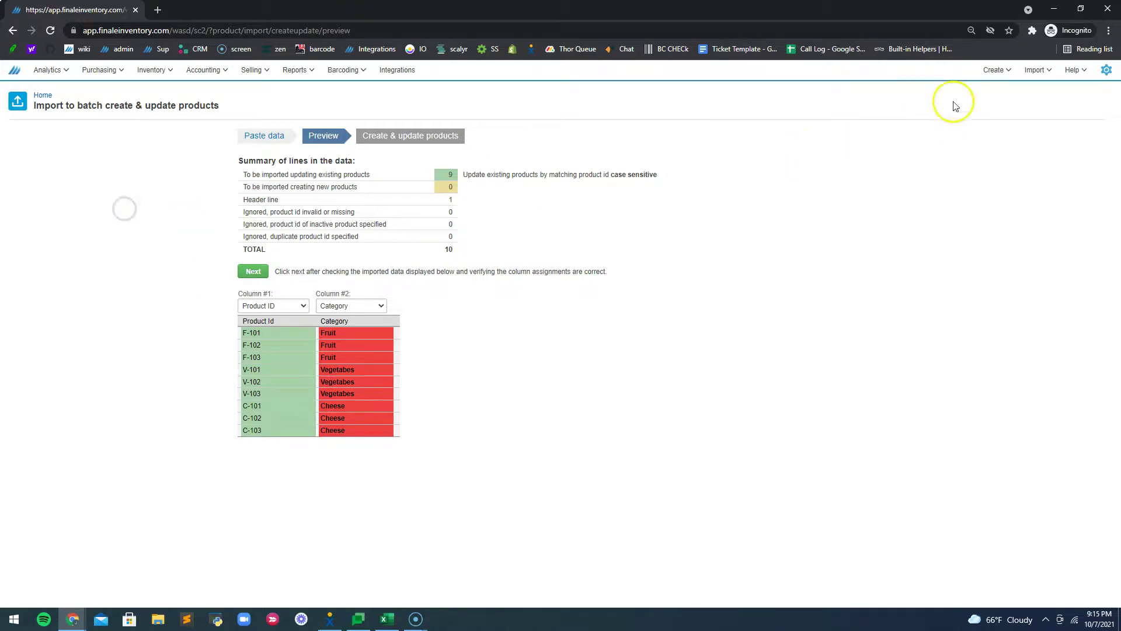
Step: Return to the product categories in the application settings and enter Fruit as the first legacy category
{"action": "left_click", "coordinate": [1106, 70]}
{"action": "left_click", "coordinate": [1082, 123]}
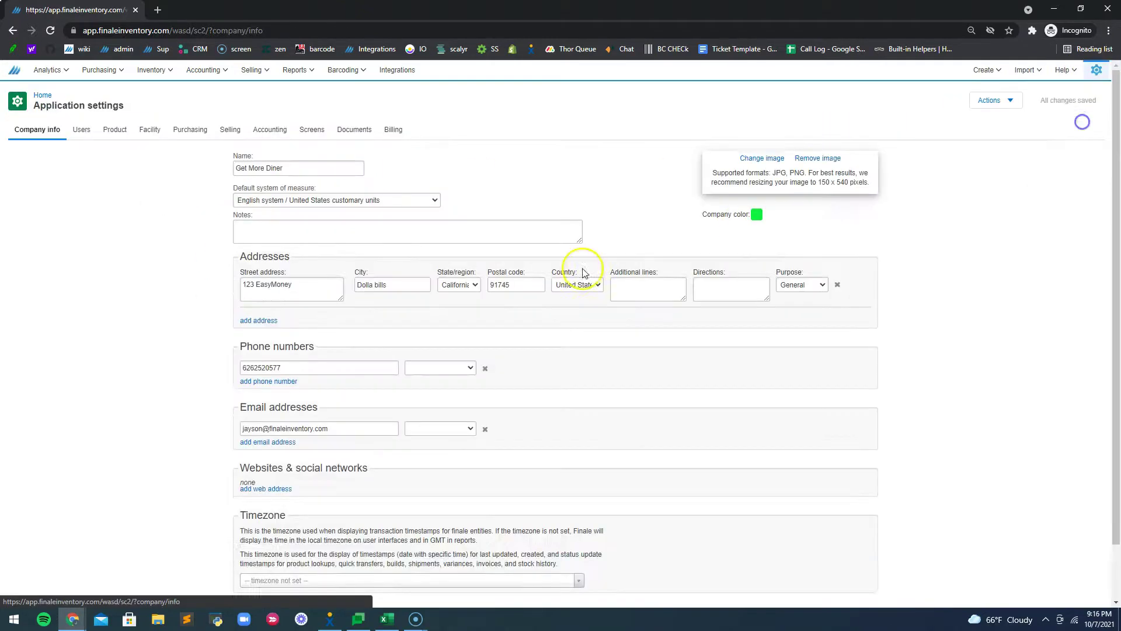
{"action": "scroll", "coordinate": [109, 228], "scroll_direction": "down", "scroll_amount": 1}
{"action": "left_click", "coordinate": [116, 129]}
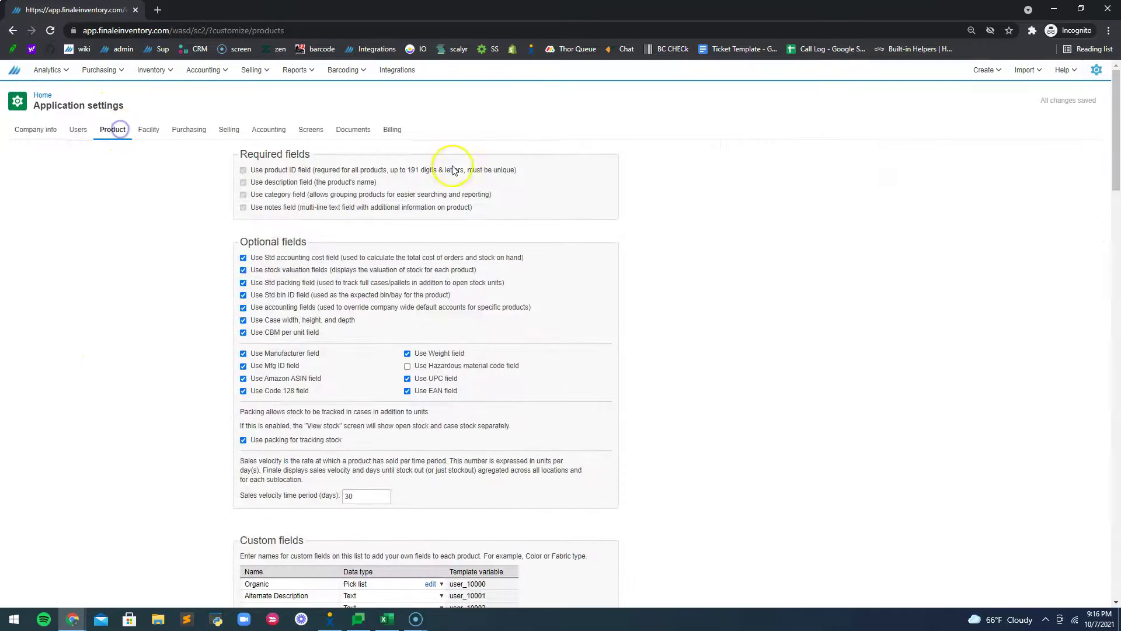
{"action": "left_click_drag", "start_coordinate": [1114, 119], "coordinate": [1086, 226]}
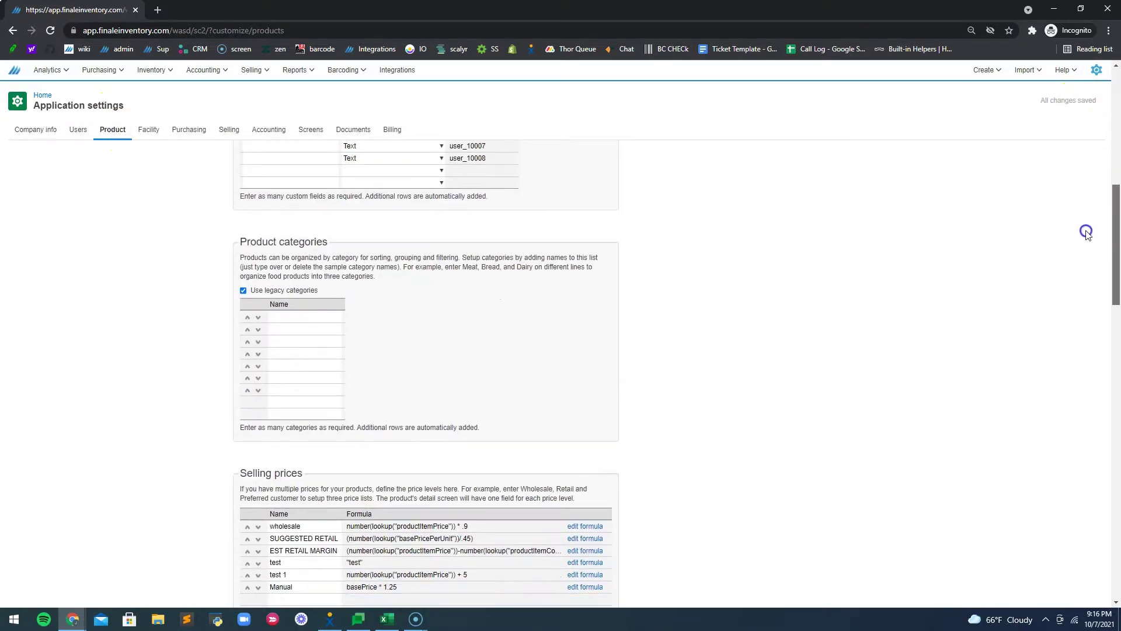
{"action": "key", "text": "alt+Tab"}
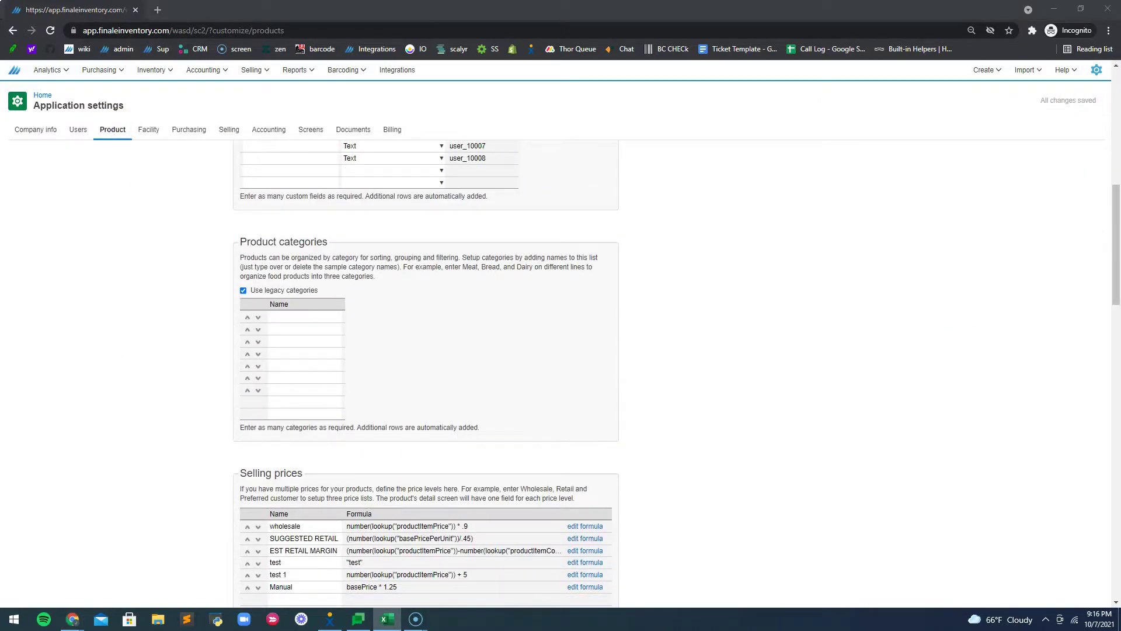
{"action": "left_click", "coordinate": [274, 319]}
{"action": "type", "text": "Fruit"}
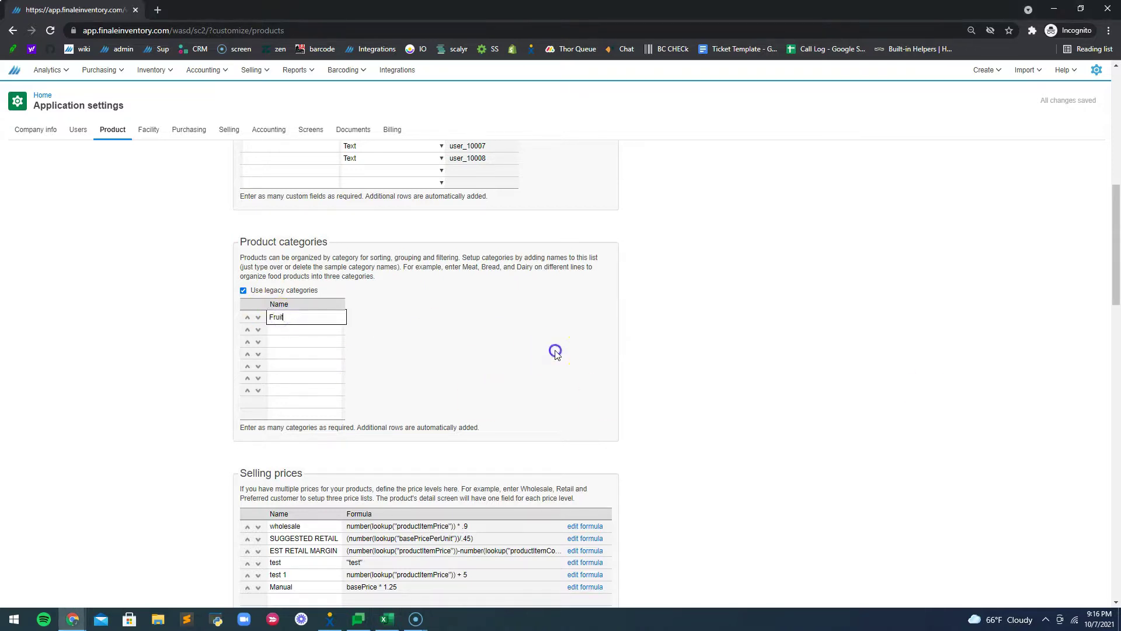
Step: Add Vegetabes and Cheese below Fruit in the legacy category list and save the settings
{"action": "key", "text": "alt+Tab"}
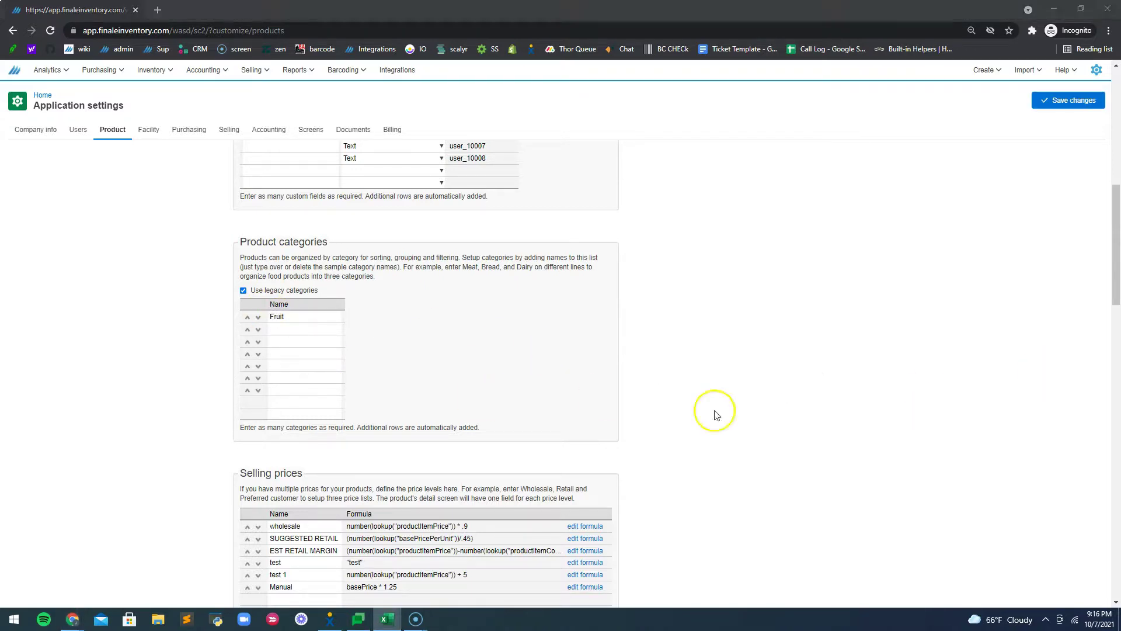
{"action": "left_click", "coordinate": [305, 329]}
{"action": "type", "text": "Vegetabes"}
{"action": "key", "text": "alt+Tab"}
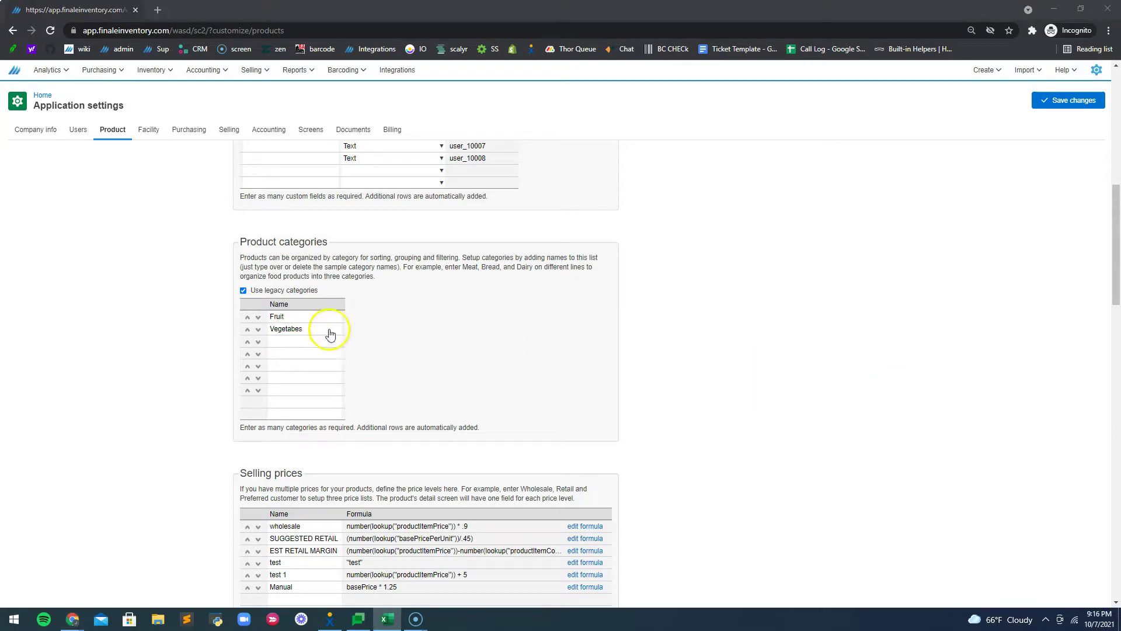
{"action": "left_click", "coordinate": [309, 342]}
{"action": "type", "text": "Cheese"}
{"action": "left_click", "coordinate": [494, 346]}
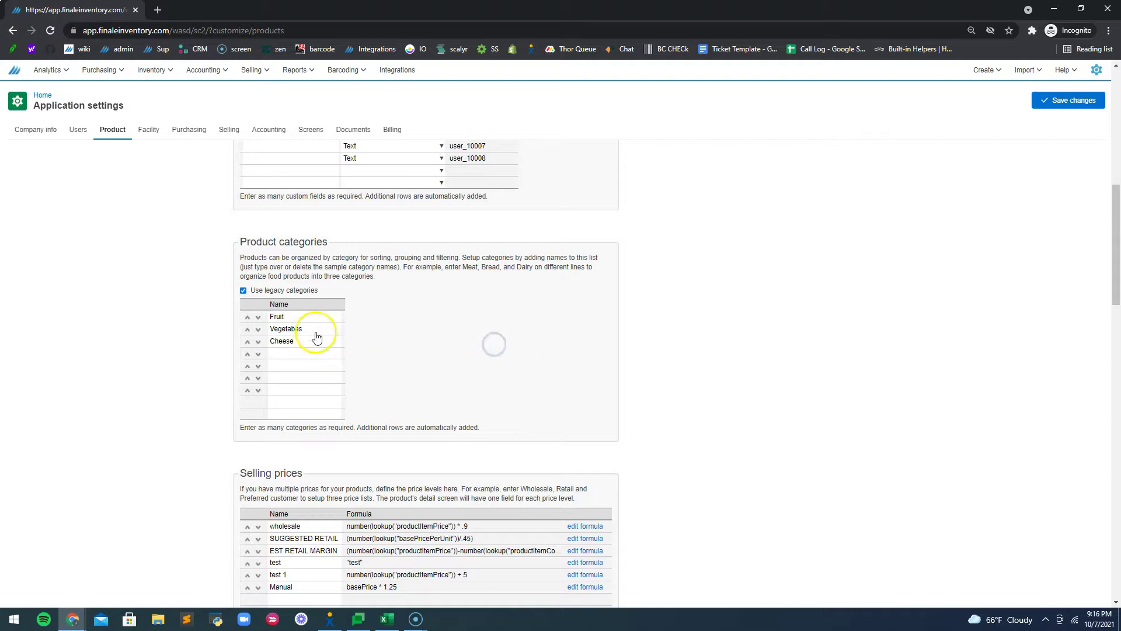
{"action": "left_click", "coordinate": [1068, 101]}
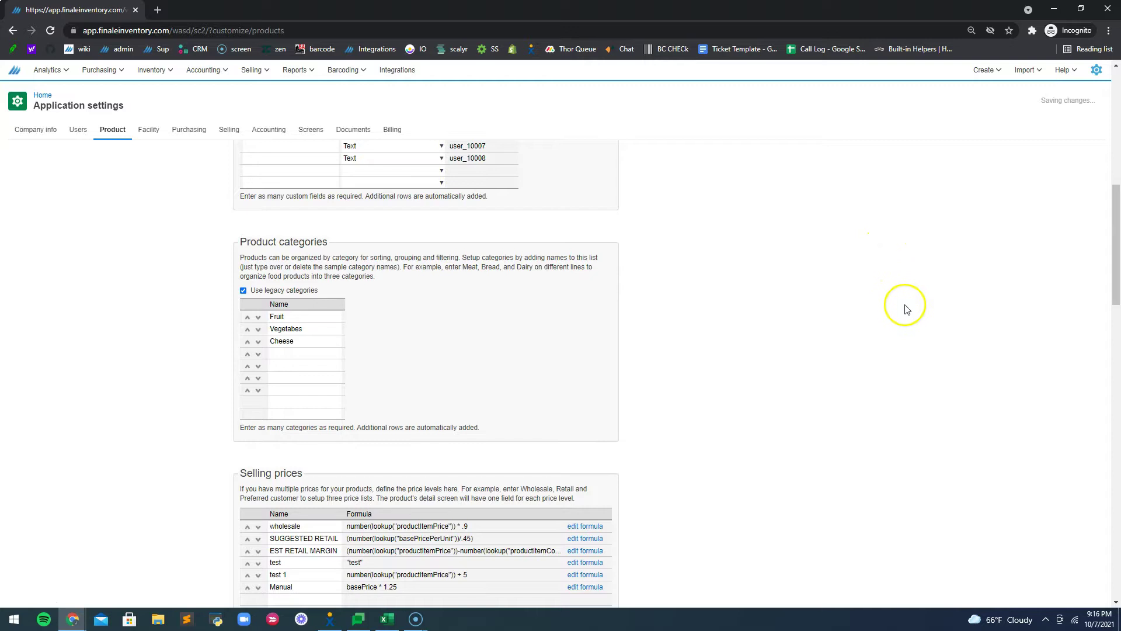
Step: Start a new products import and paste the Product Id and Category table to preview it against the saved legacy categories
{"action": "scroll", "coordinate": [897, 187], "scroll_direction": "up", "scroll_amount": 4}
{"action": "scroll", "coordinate": [898, 193], "scroll_direction": "up", "scroll_amount": 5}
{"action": "left_click", "coordinate": [1028, 70]}
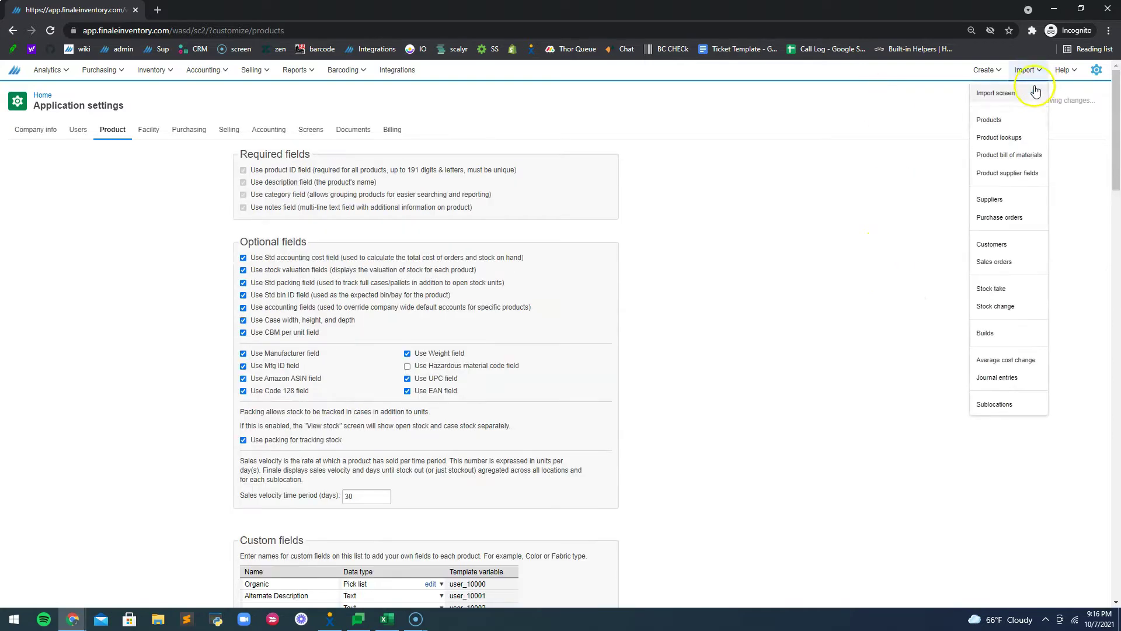
{"action": "left_click", "coordinate": [1019, 124]}
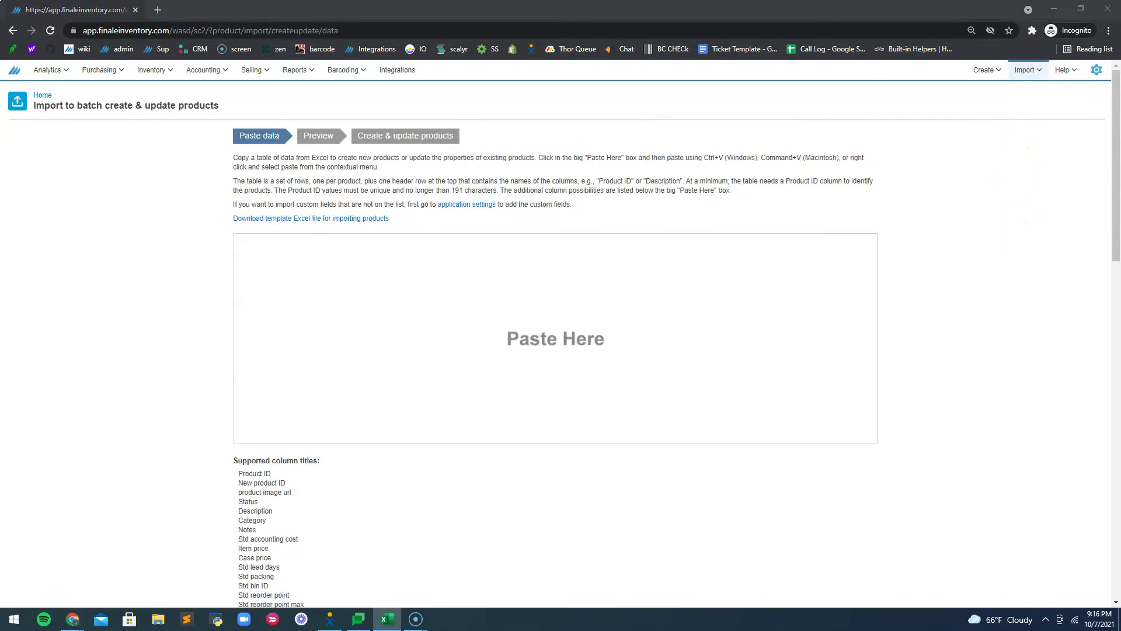
{"action": "left_click", "coordinate": [530, 357]}
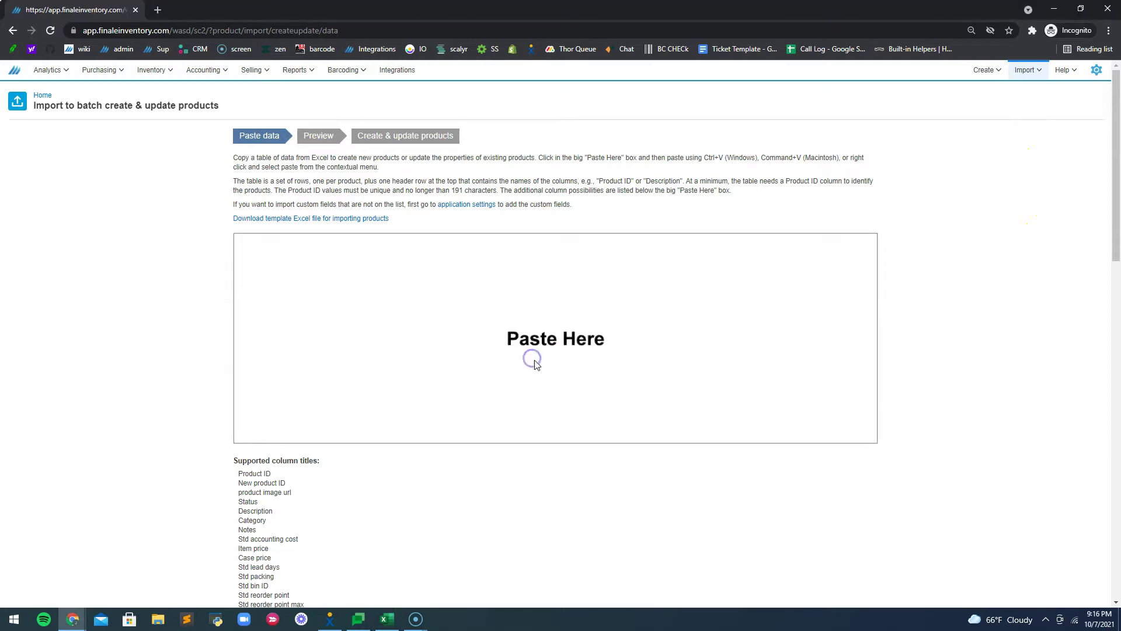
{"action": "key", "text": "ctrl+v"}
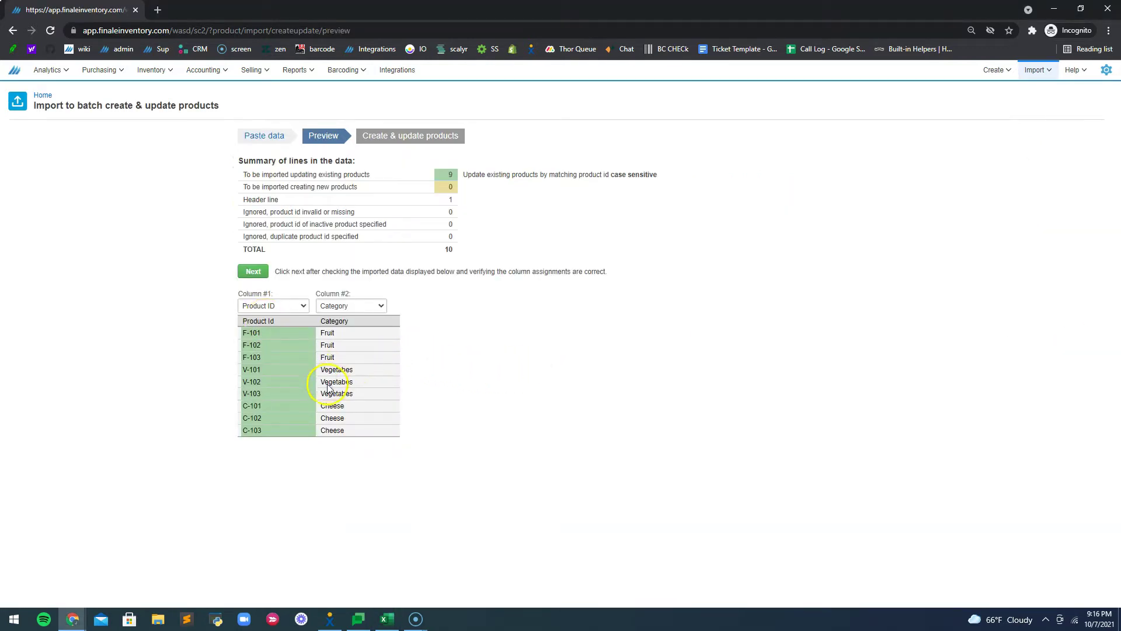